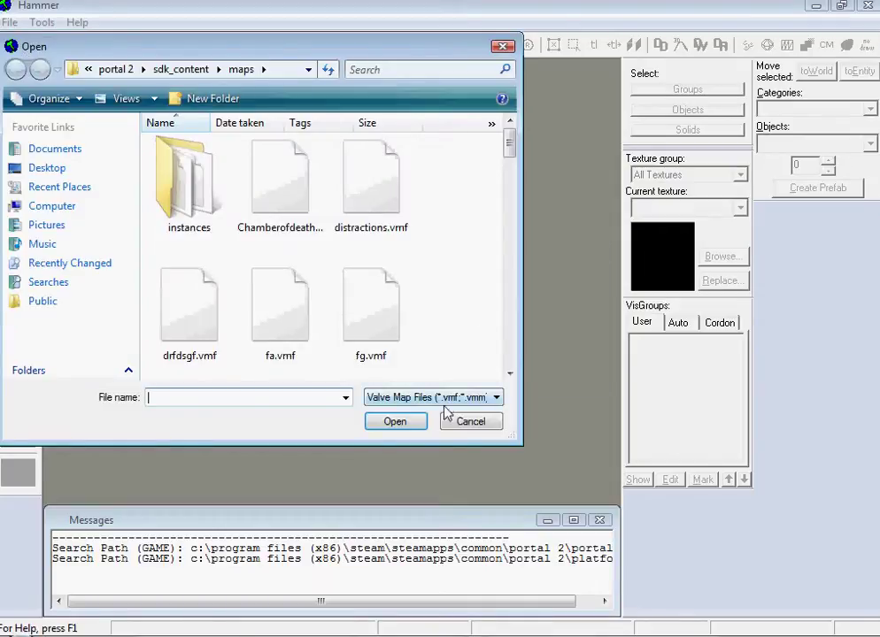
# - Create a new map and set the white square panel from anim_wp/framework as the current texture
pyautogui.click(449, 418)
pyautogui.click(9, 22)
pyautogui.click(36, 41)
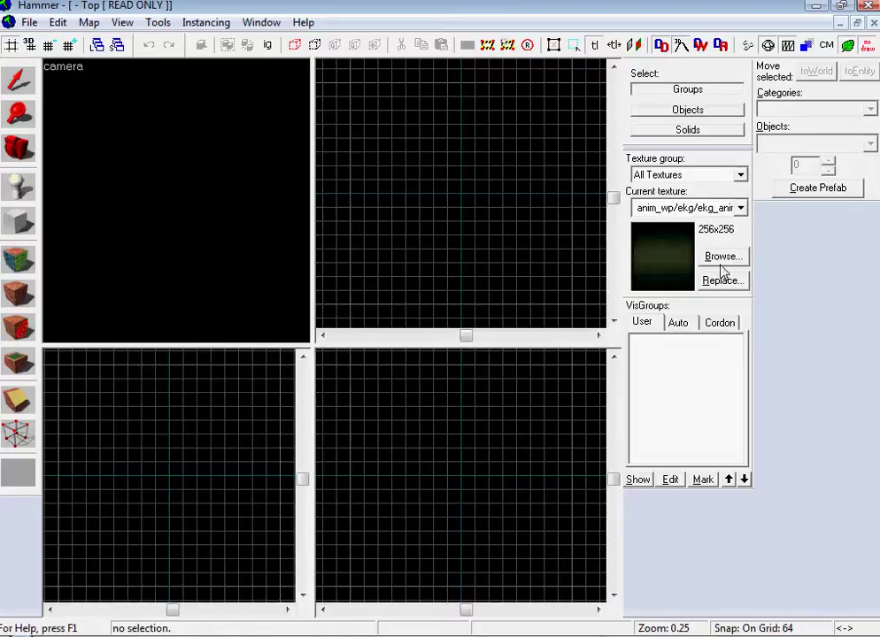
pyautogui.click(722, 257)
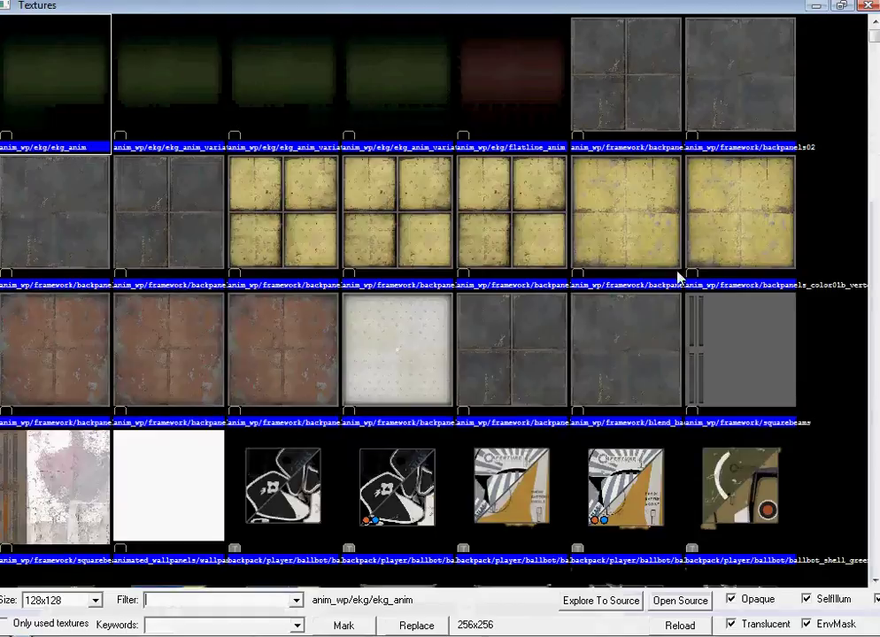
pyautogui.doubleClick(411, 353)
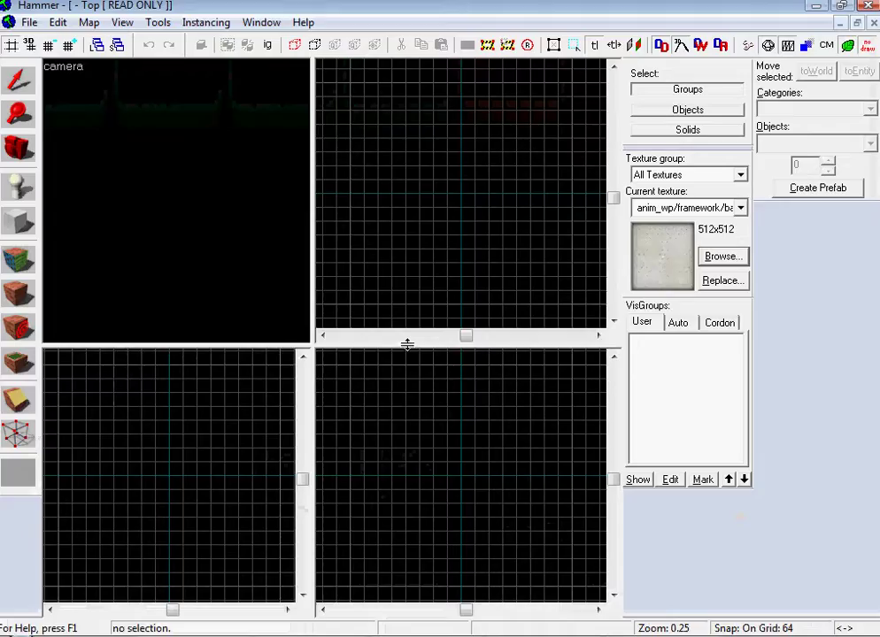
# - Draw a flat rectangular block about 7 by 3 grid squares in the top view, just below the origin
pyautogui.click(11, 223)
pyautogui.moveTo(422, 203); pyautogui.dragTo(527, 247)
pyautogui.press('Return')
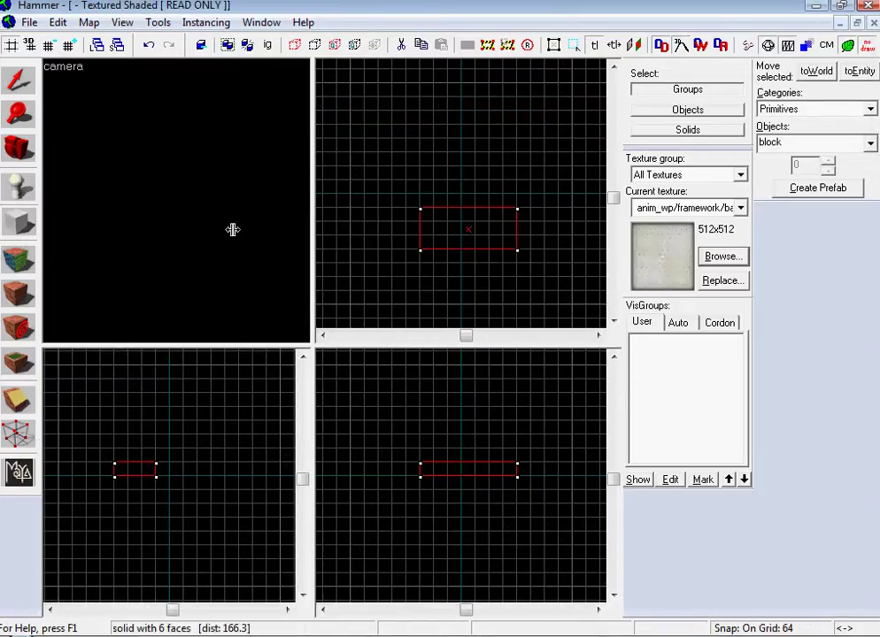
pyautogui.press('w')
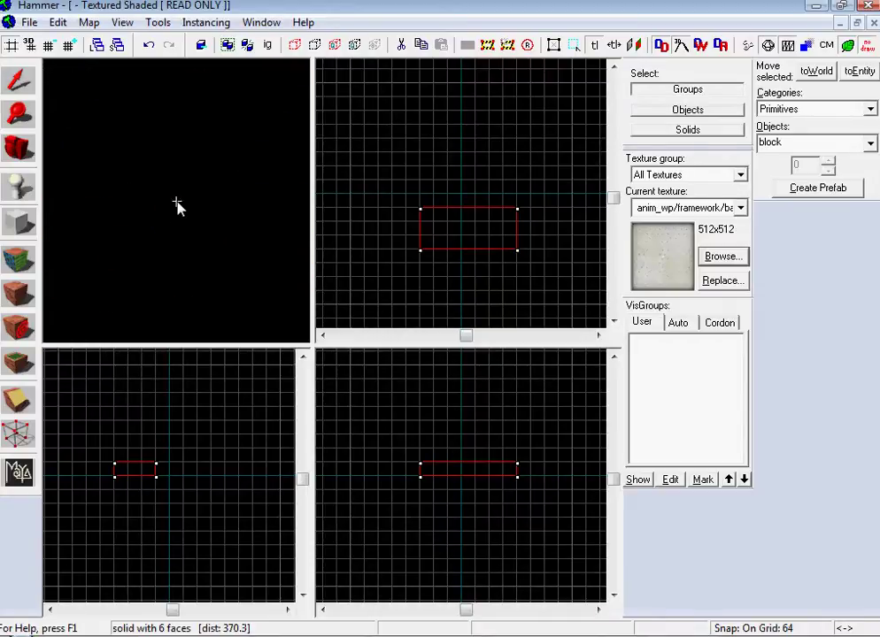
pyautogui.press('w')
pyautogui.press('s')
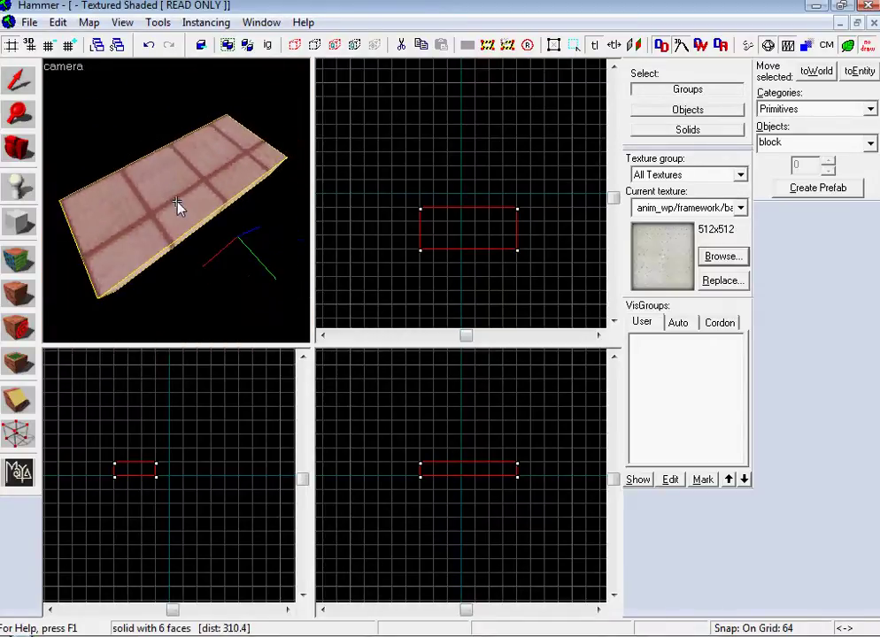
pyautogui.press('z')
# - Place an entity on top of the block and change its class to func_instance
pyautogui.click(13, 186)
pyautogui.click(146, 192)
pyautogui.click(20, 79)
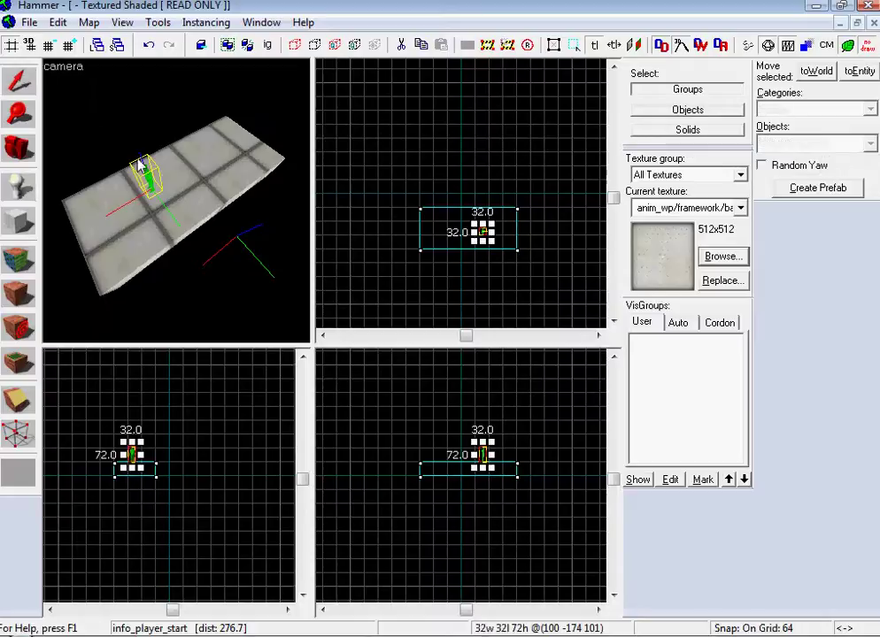
pyautogui.doubleClick(148, 174)
pyautogui.click(265, 190)
pyautogui.write('func')
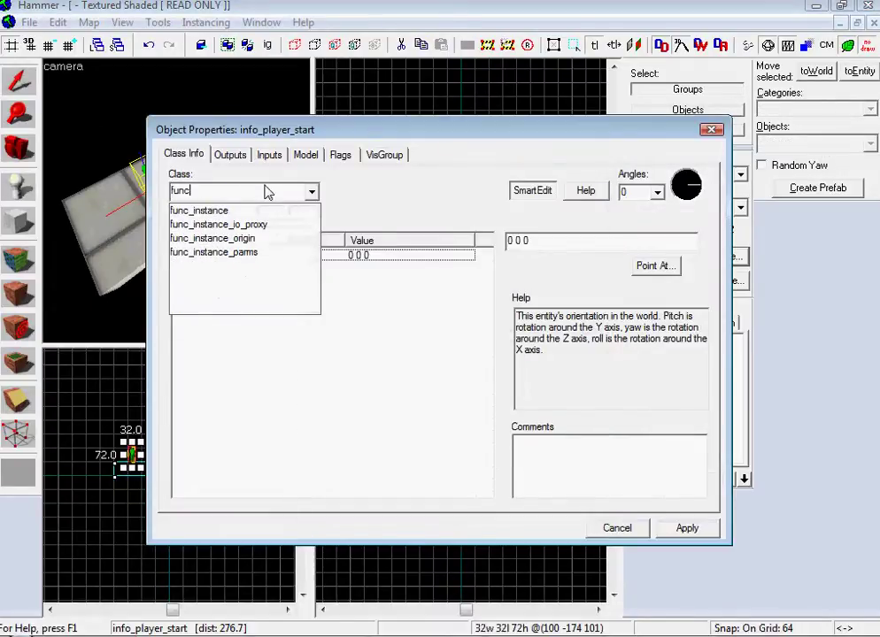
pyautogui.click(212, 211)
pyautogui.click(684, 531)
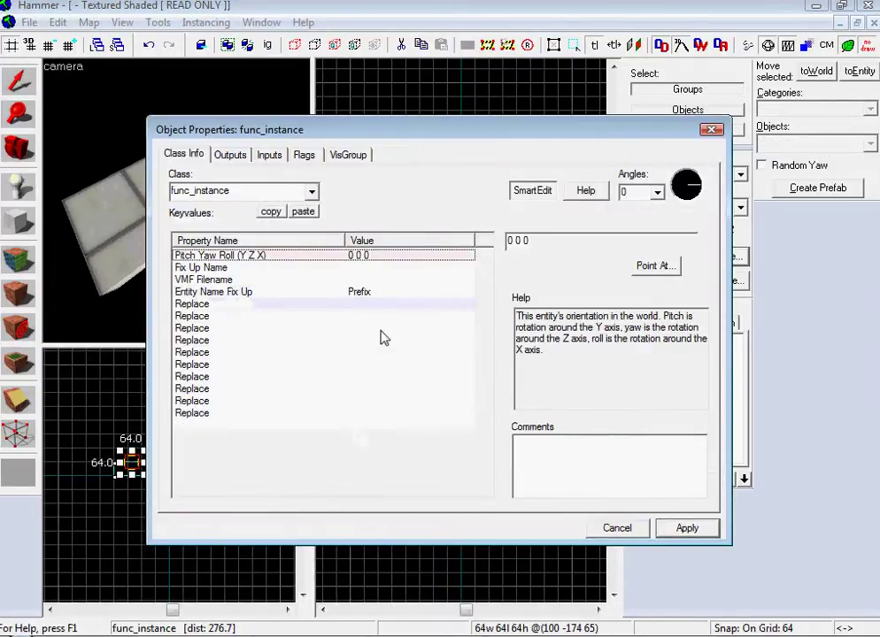
# - Browse for the instance's VMF Filename in the turbine_elevator folder under maps/instances
pyautogui.doubleClick(370, 280)
pyautogui.click(285, 161)
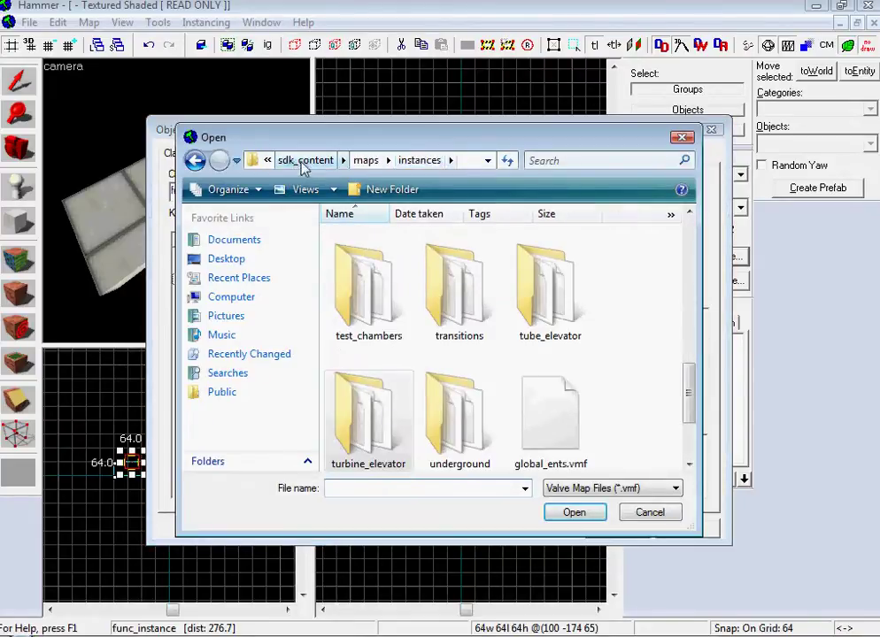
pyautogui.click(367, 163)
pyautogui.doubleClick(363, 264)
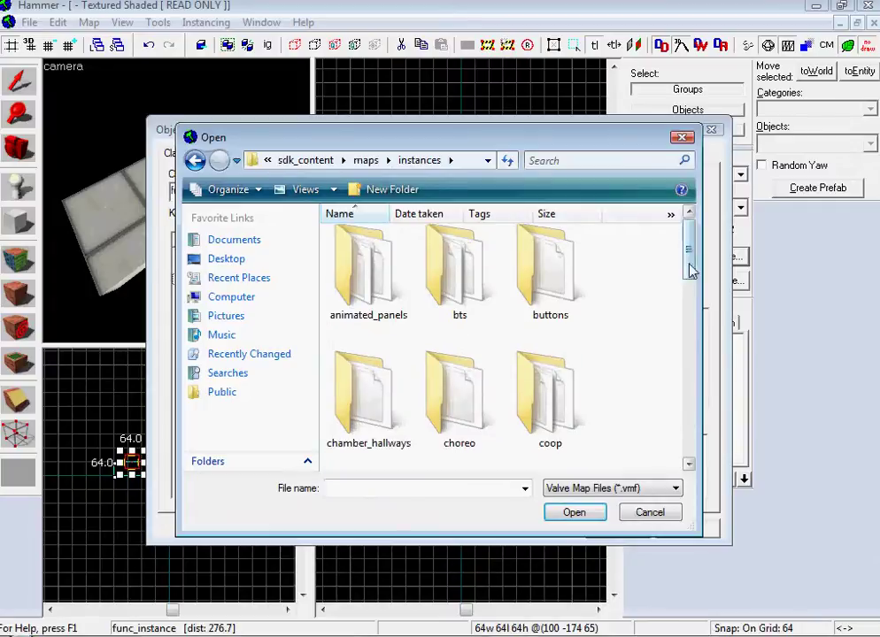
pyautogui.moveTo(690, 269); pyautogui.dragTo(711, 443)
pyautogui.doubleClick(365, 265)
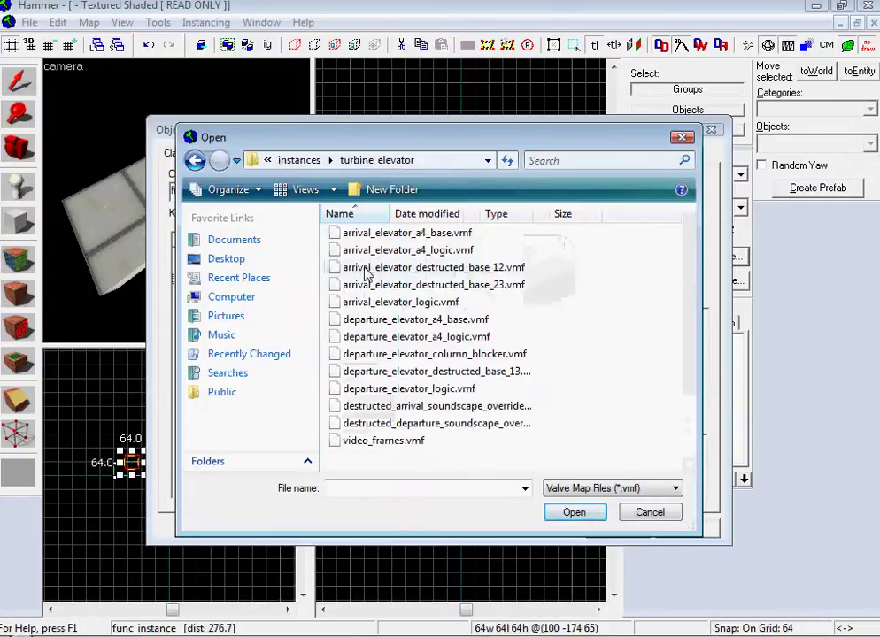
# - Set the instance's VMF file to arrival_elevator_destructed_base_23.vmf and apply the properties
pyautogui.click(472, 232)
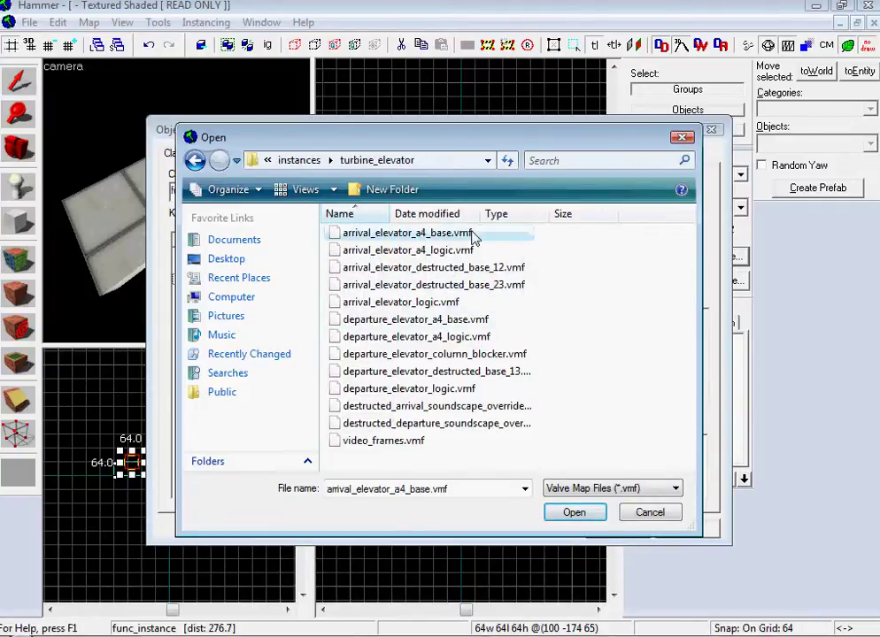
pyautogui.press('Down')
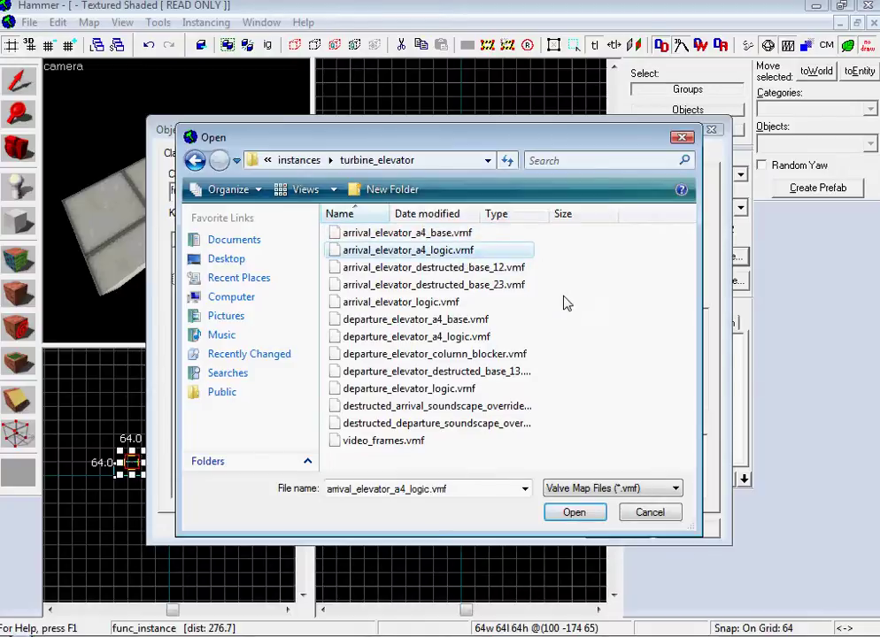
pyautogui.press('Down')
pyautogui.press('Down')
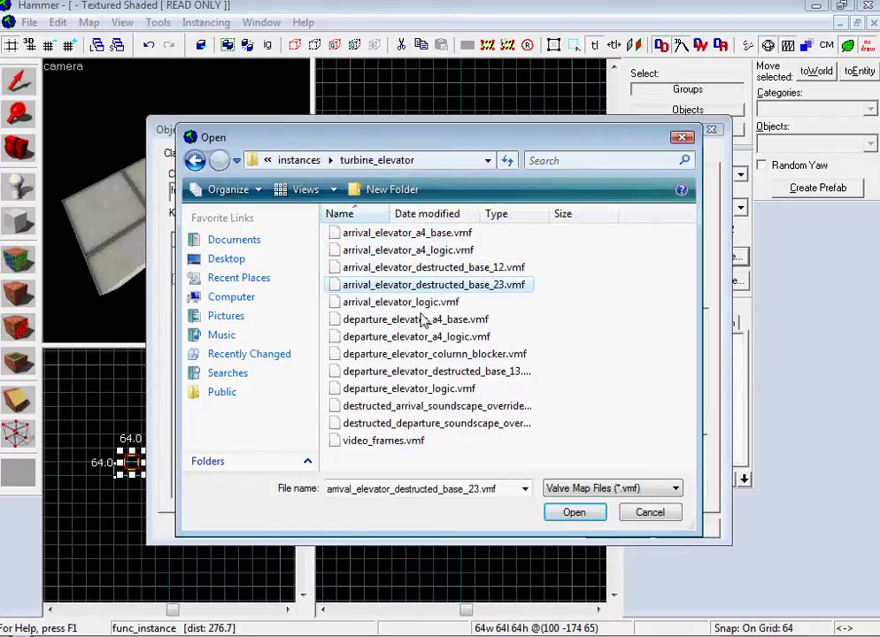
pyautogui.press('Down')
pyautogui.press('Down')
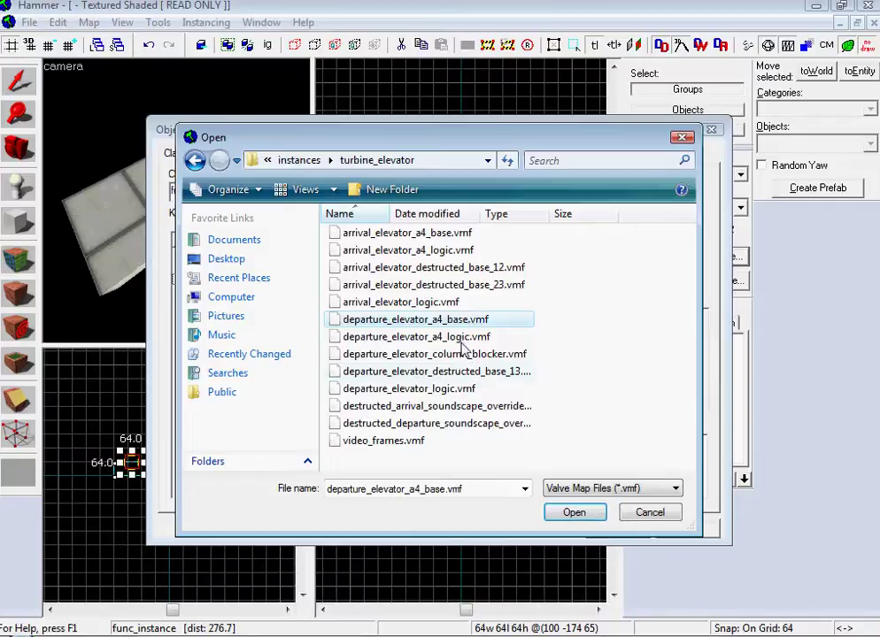
pyautogui.press('Down')
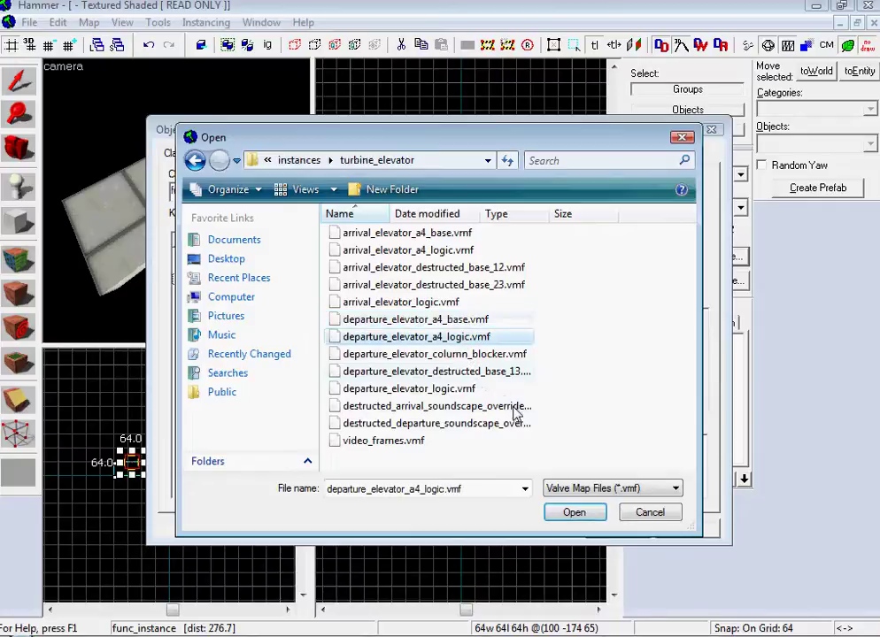
pyautogui.click(405, 290)
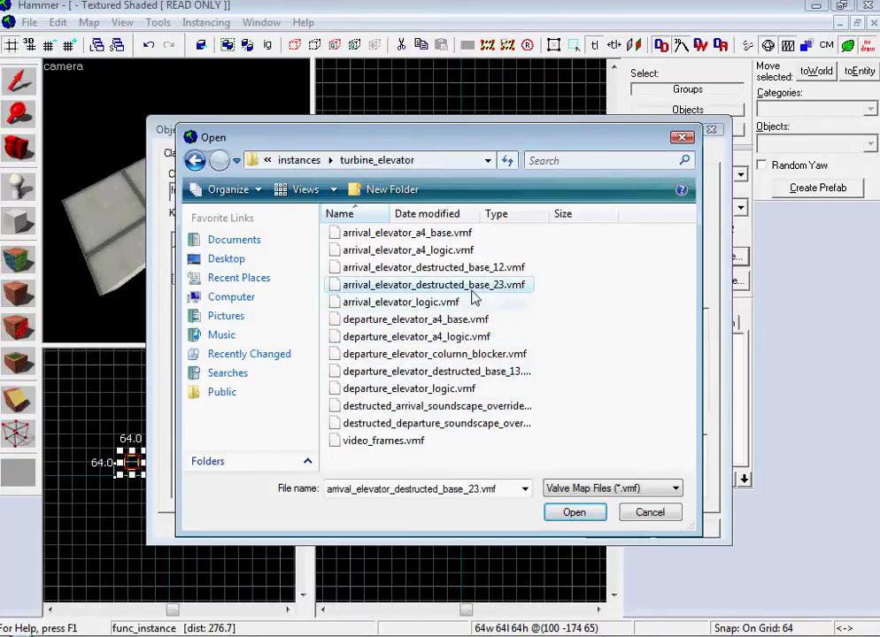
pyautogui.click(583, 515)
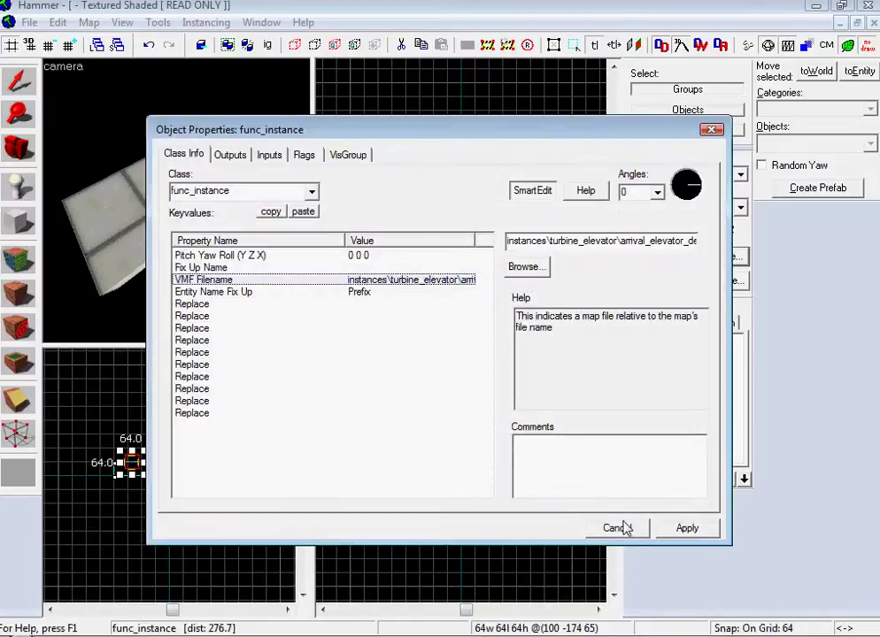
pyautogui.click(682, 530)
pyautogui.click(608, 521)
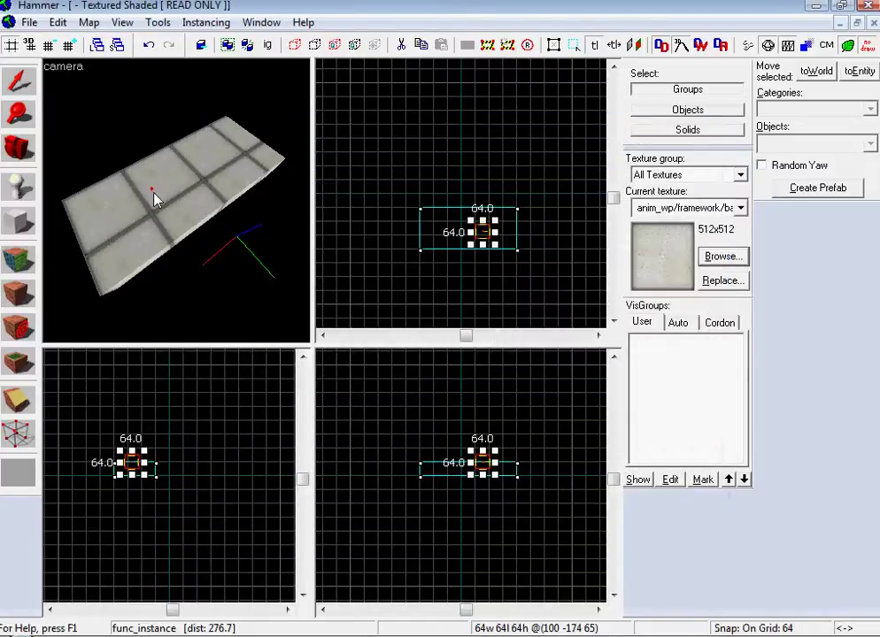
# - Save the map as ytes in the sdk_content maps folder
pyautogui.click(31, 25)
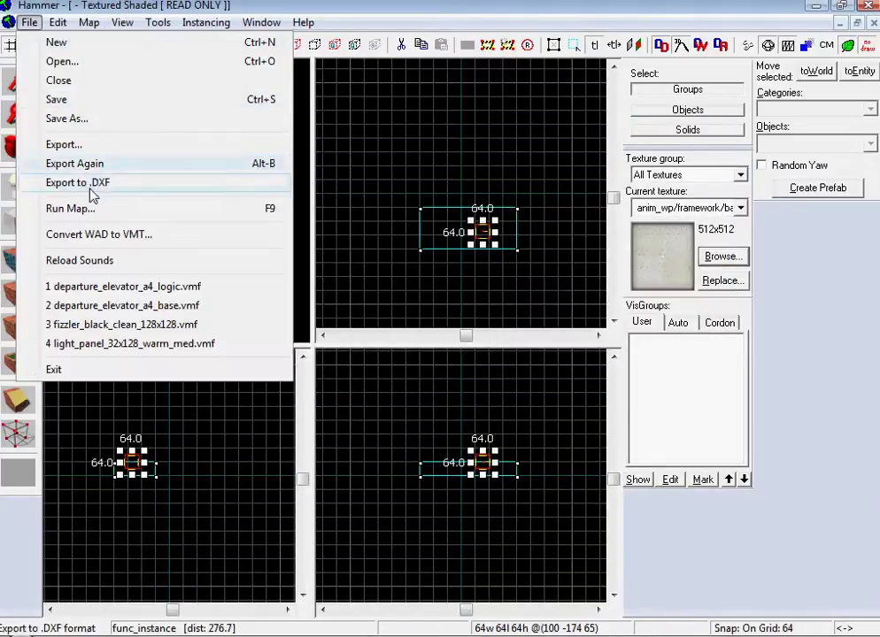
pyautogui.click(87, 120)
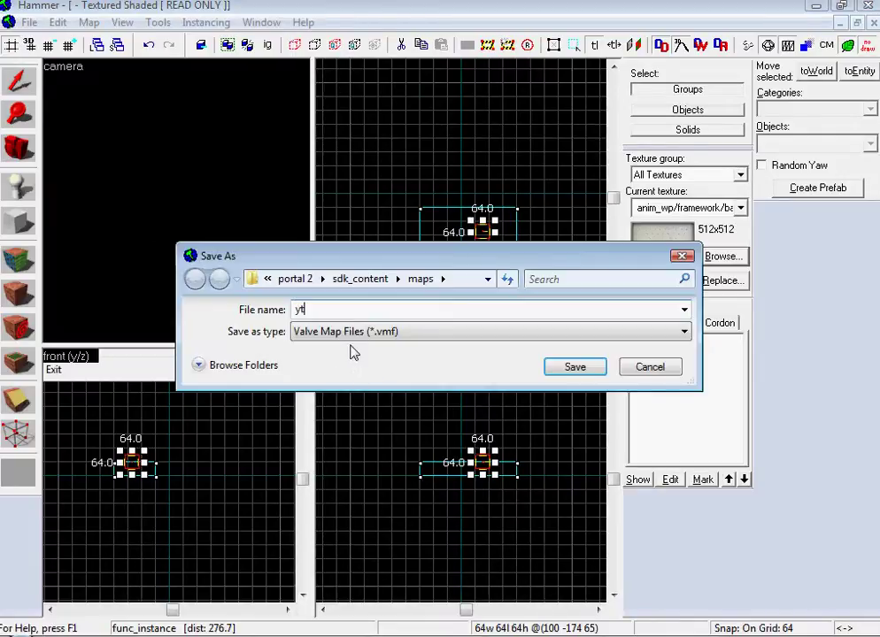
pyautogui.click(574, 366)
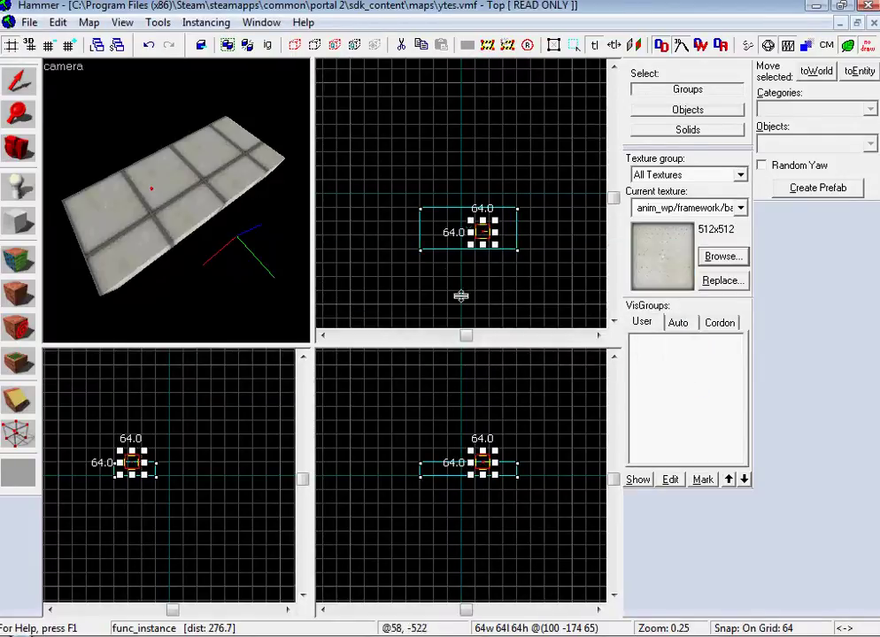
# - Close the ytes.vmf map and reopen it from the recent files
pyautogui.click(874, 26)
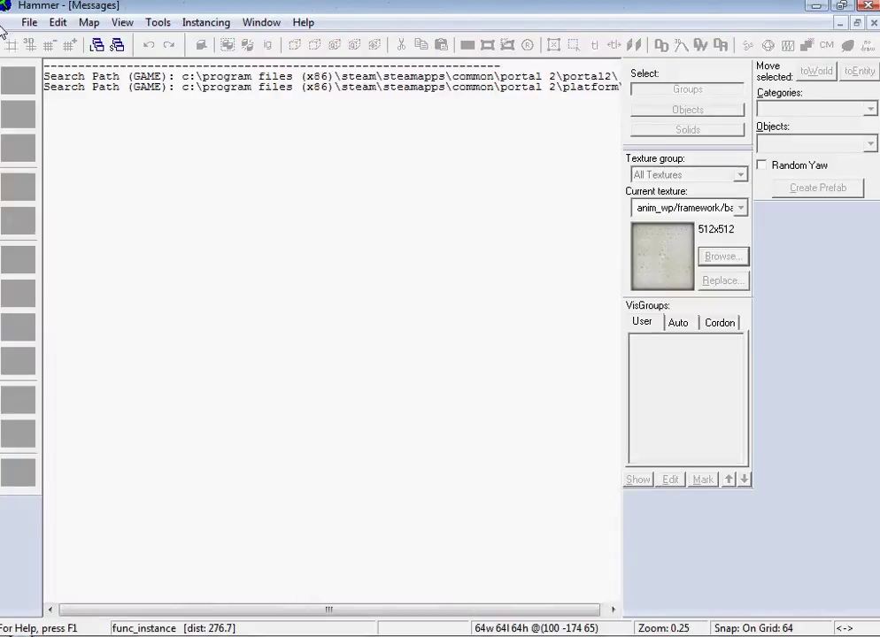
pyautogui.click(29, 23)
pyautogui.click(62, 339)
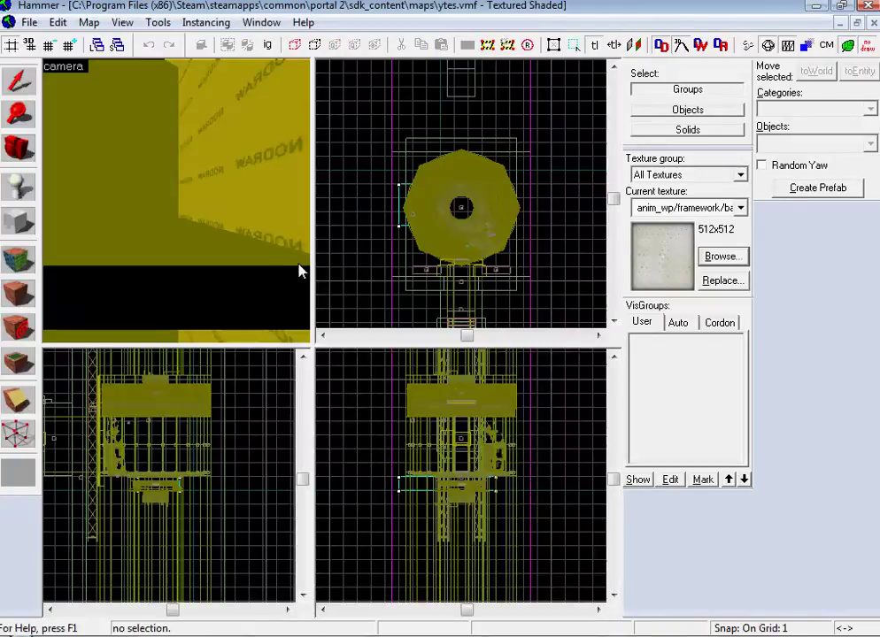
# - Move the elevator instance sideways in the top view, clear of the block, to about (704, -128, 65)
pyautogui.press('z')
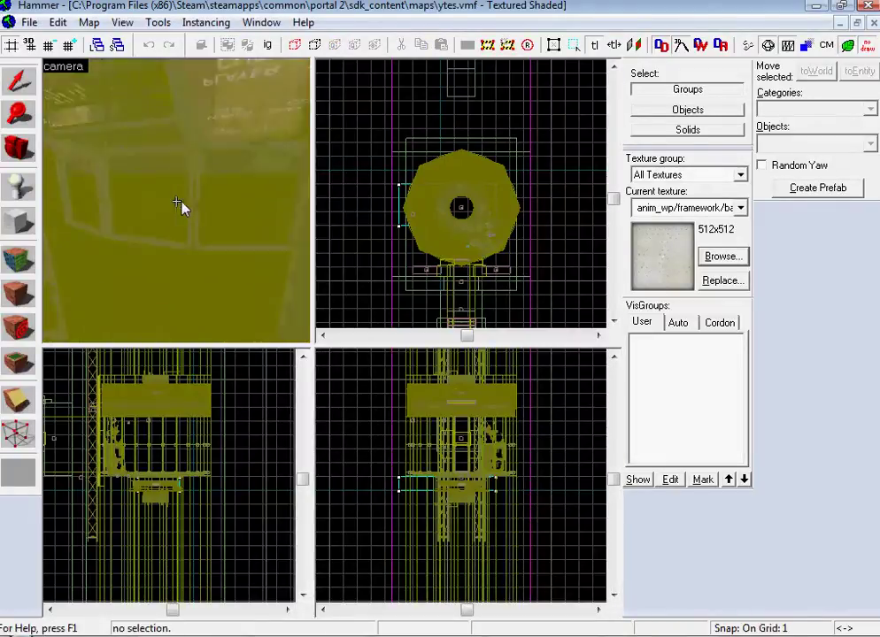
pyautogui.press('s')
pyautogui.press('z')
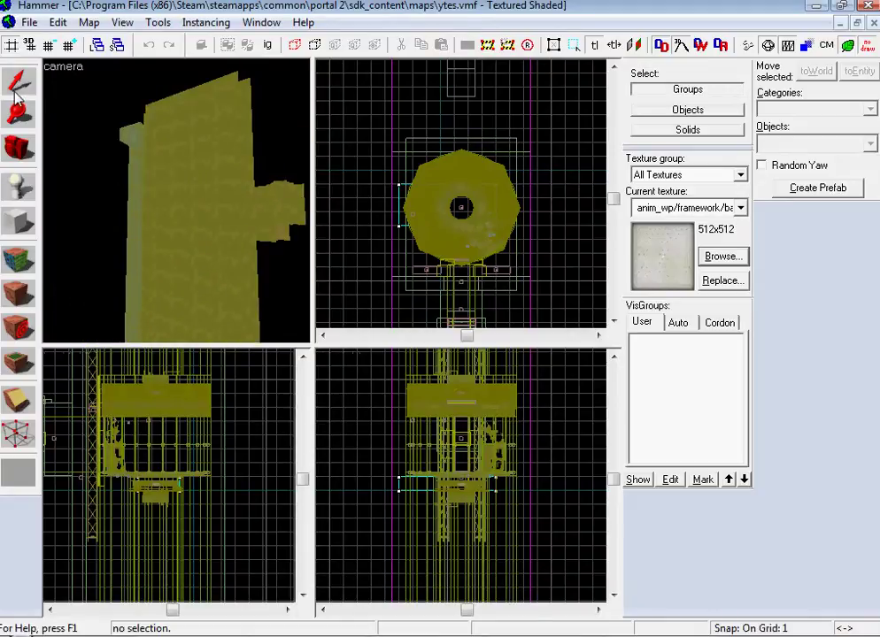
pyautogui.click(214, 172)
pyautogui.scroll(-5, 483, 216)
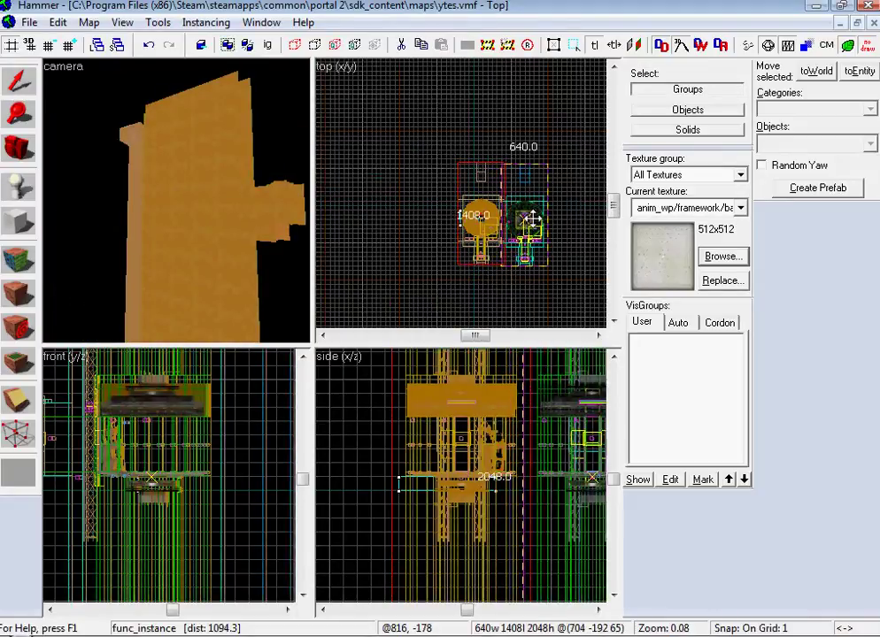
pyautogui.moveTo(531, 218); pyautogui.dragTo(531, 217)
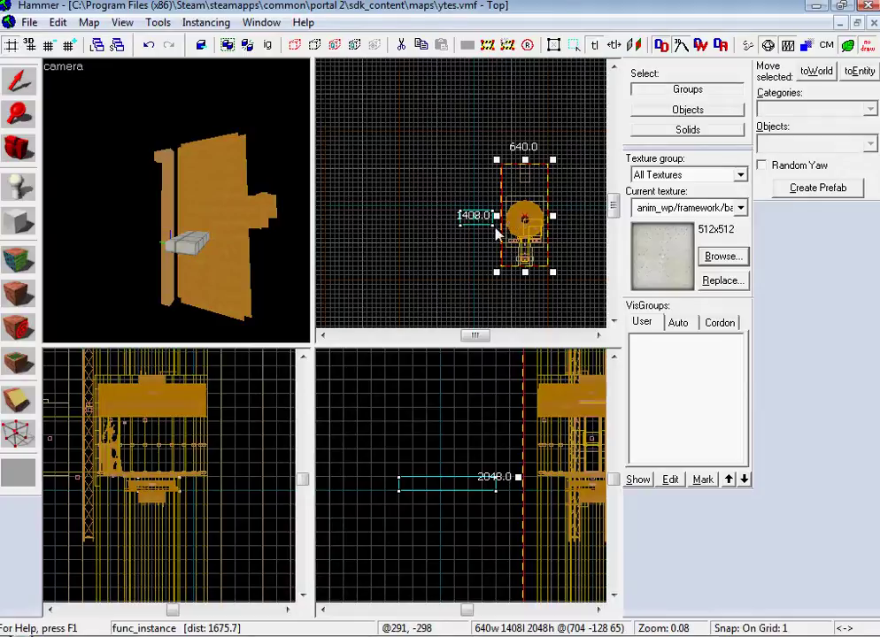
pyautogui.press('z')
pyautogui.press('d')
pyautogui.press('z')
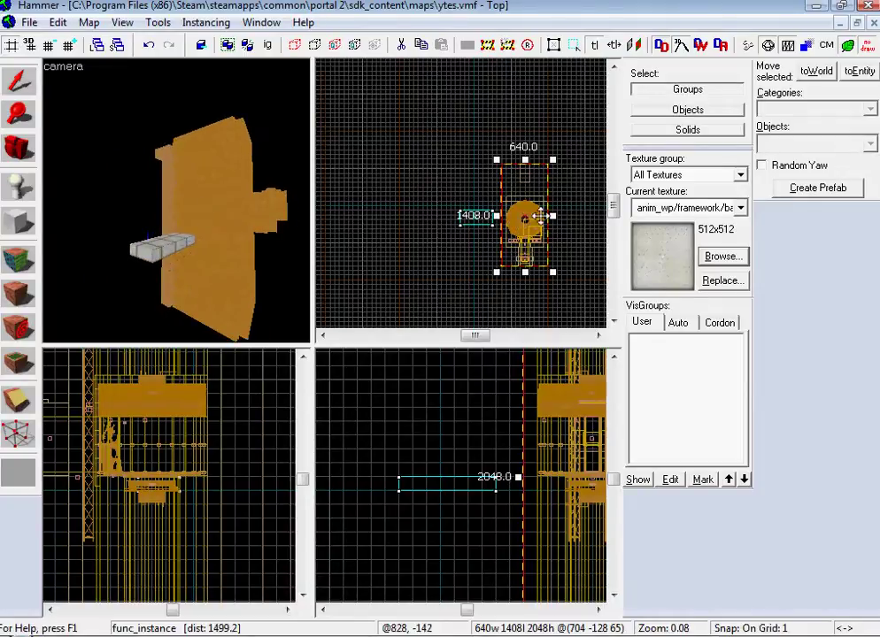
pyautogui.scroll(3, 538, 215)
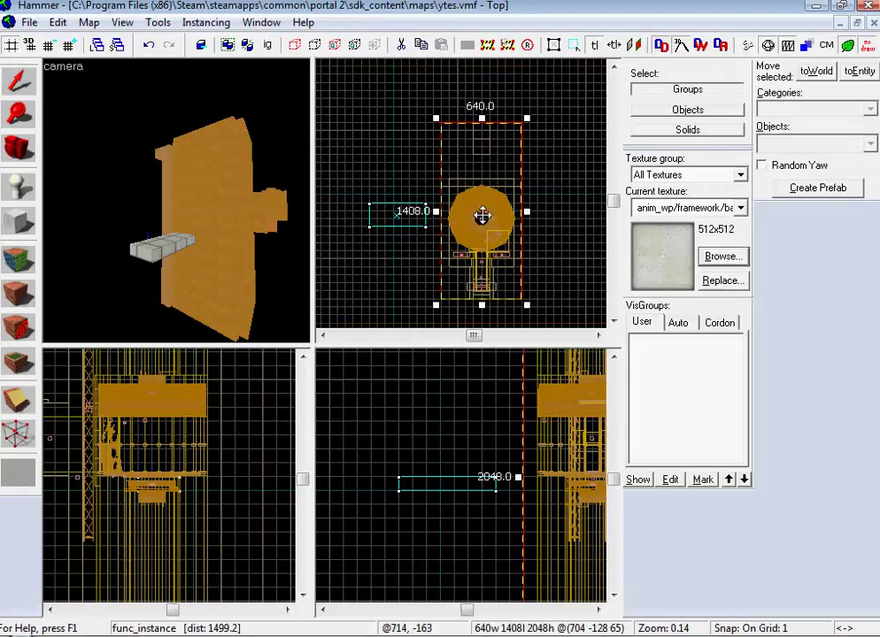
pyautogui.moveTo(482, 216)
pyautogui.mouseDown()
pyautogui.moveTo(489, 215)
pyautogui.moveTo(476, 217)
pyautogui.mouseUp()
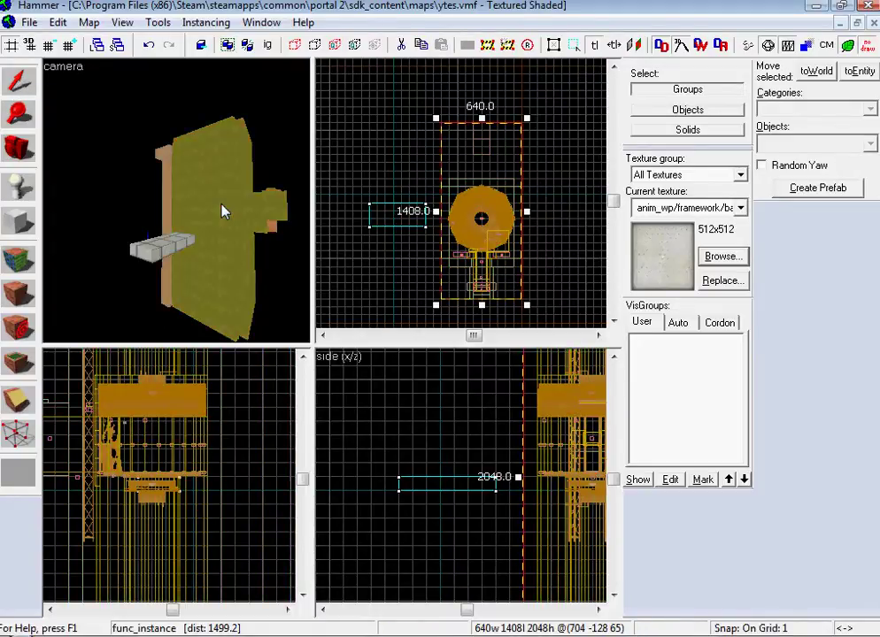
# - Set the selected elevator instance's VMF file to arrival_elevator_logic.vmf, apply it and close the properties
pyautogui.doubleClick(222, 211)
pyautogui.click(527, 268)
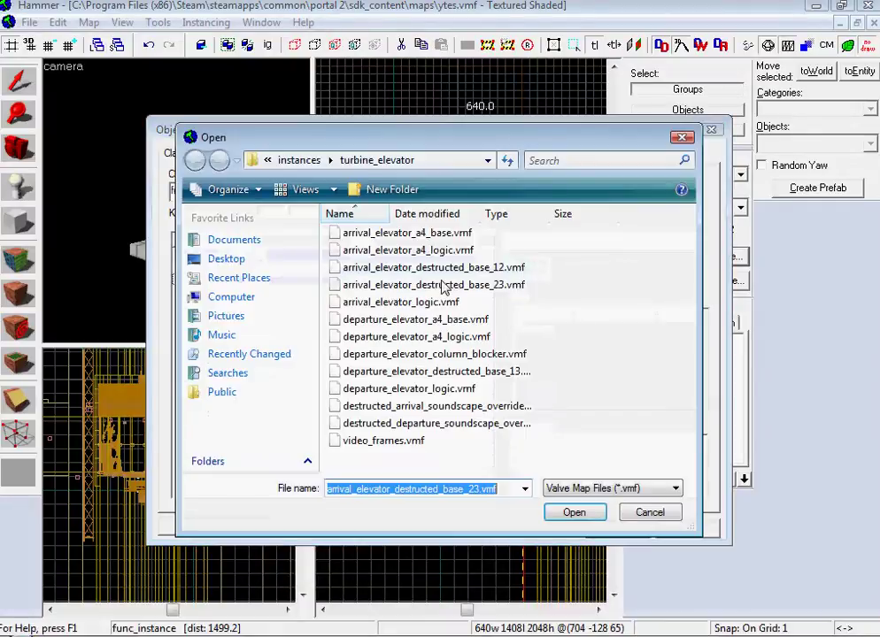
pyautogui.click(450, 285)
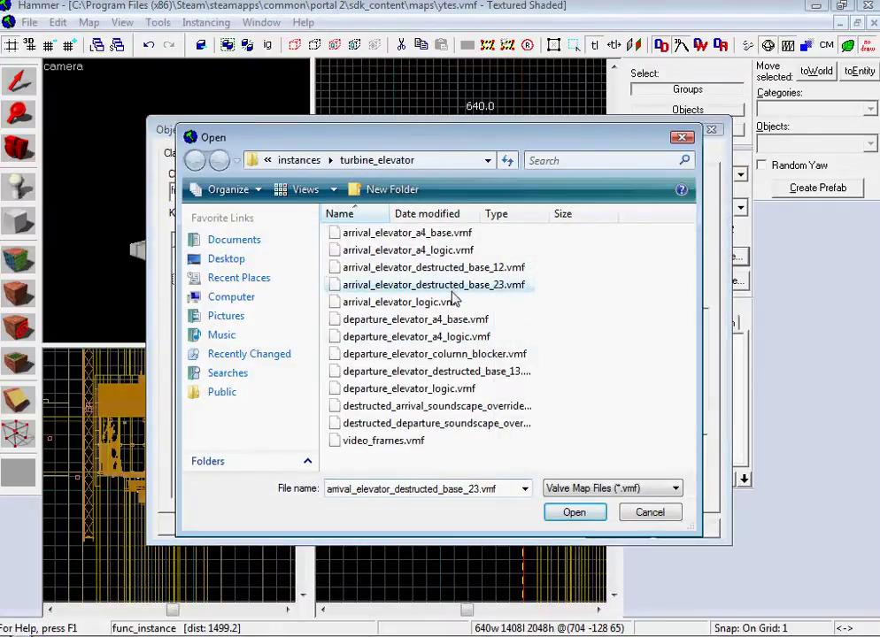
pyautogui.click(366, 303)
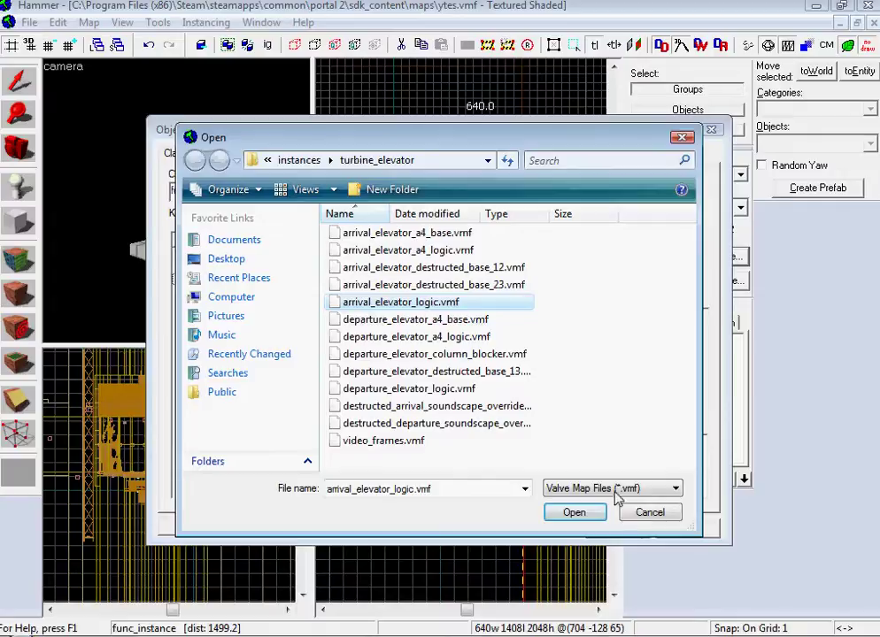
pyautogui.click(573, 512)
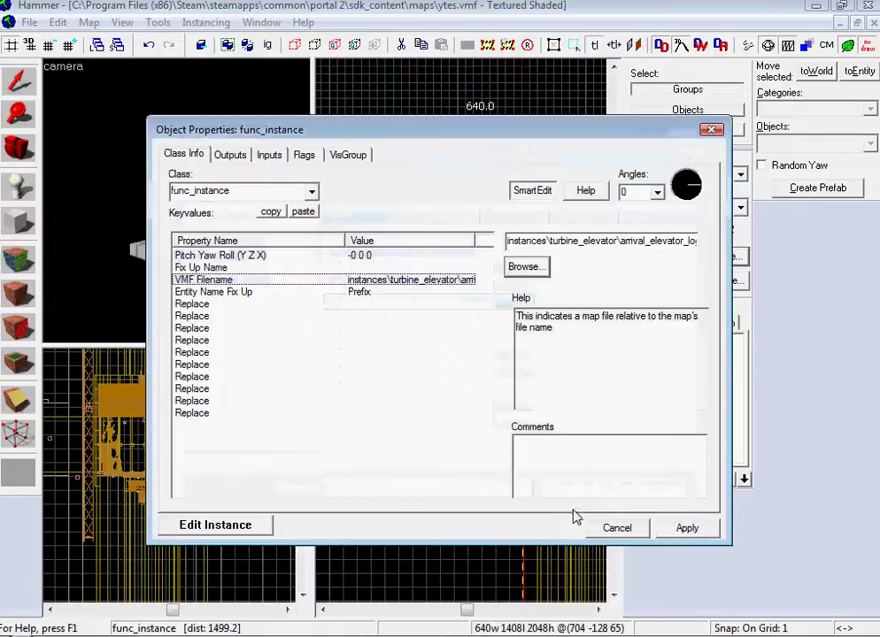
pyautogui.click(686, 529)
pyautogui.click(624, 530)
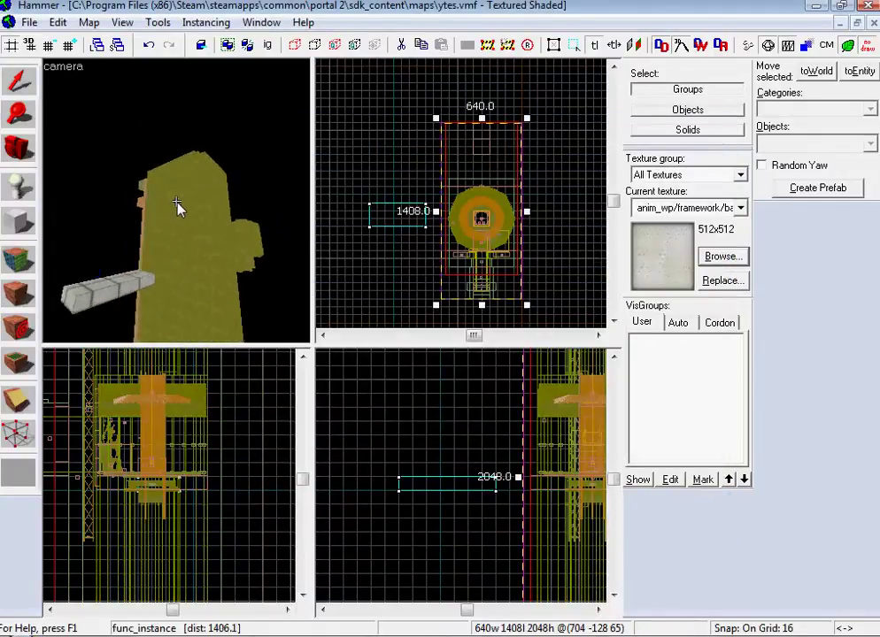
# - Place a new entity on the arrival elevator's outer wall at about (450, -649, 325) and change its class to func_instance
pyautogui.press('w')
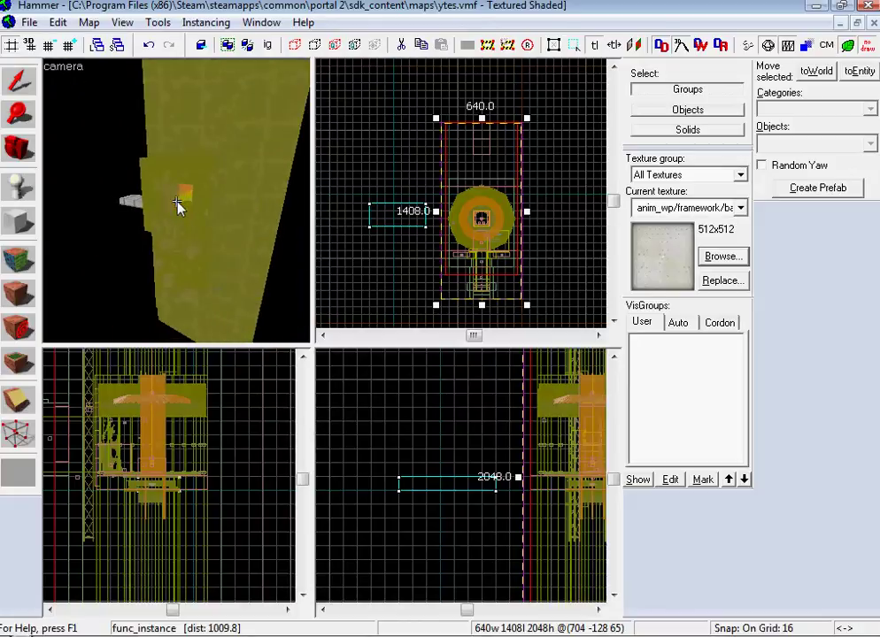
pyautogui.press('z')
pyautogui.moveTo(183, 215)
pyautogui.mouseDown()
pyautogui.moveTo(183, 222)
pyautogui.moveTo(174, 199)
pyautogui.moveTo(167, 201)
pyautogui.moveTo(177, 206)
pyautogui.mouseUp()
pyautogui.press('z')
pyautogui.click(14, 184)
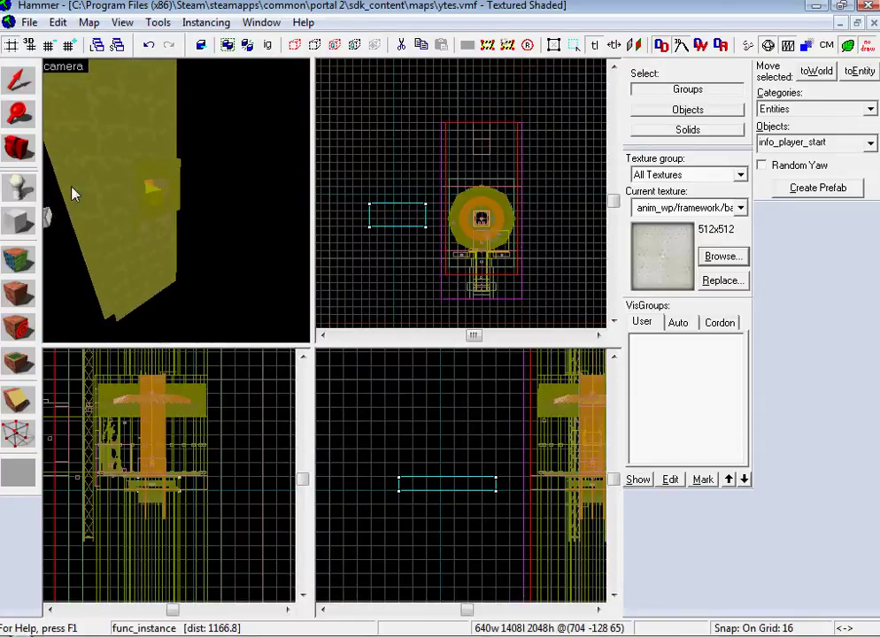
pyautogui.click(74, 189)
pyautogui.click(9, 90)
pyautogui.doubleClick(75, 180)
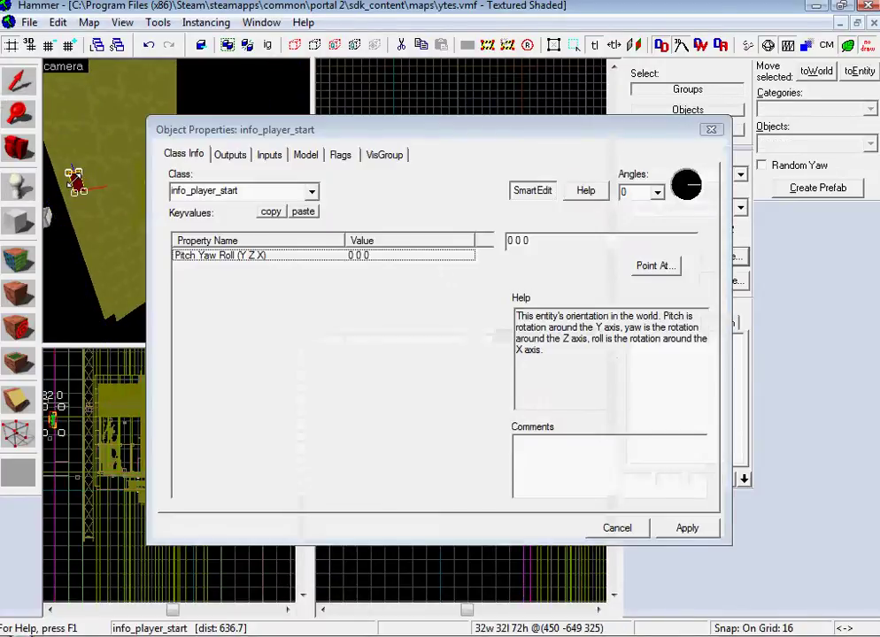
pyautogui.write('func')
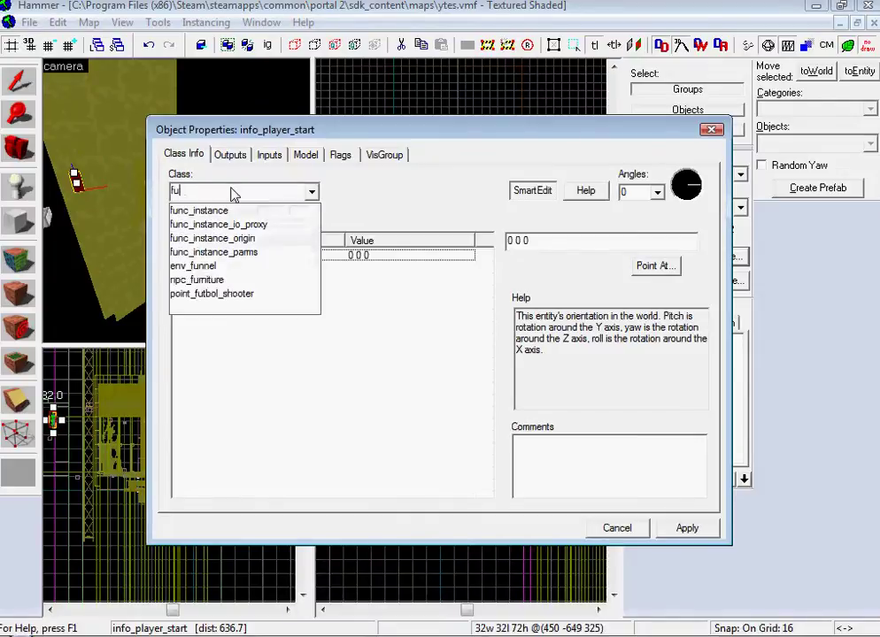
pyautogui.click(235, 210)
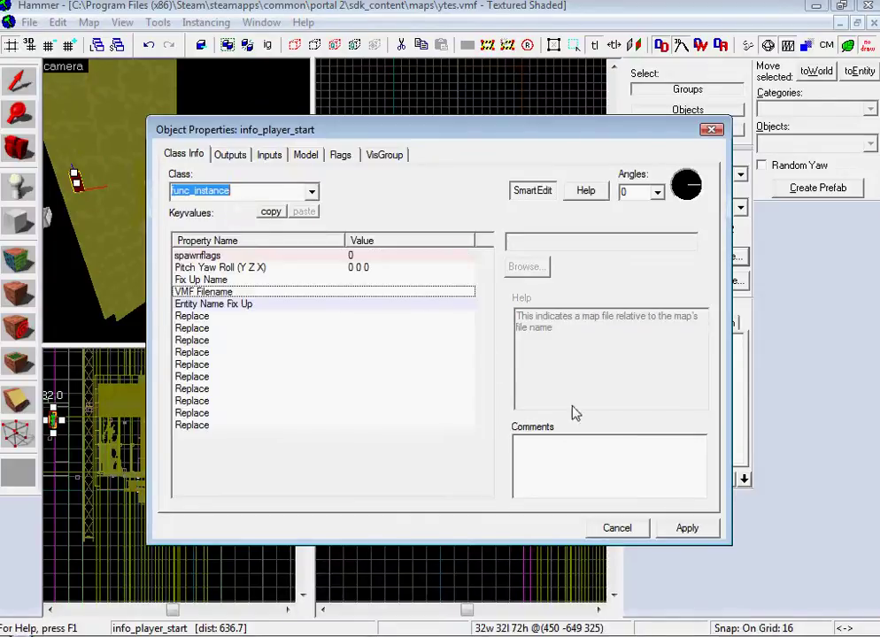
pyautogui.click(687, 528)
# - Set the new instance's VMF file to departure_elevator_a4_base.vmf, apply it and close the properties
pyautogui.doubleClick(358, 283)
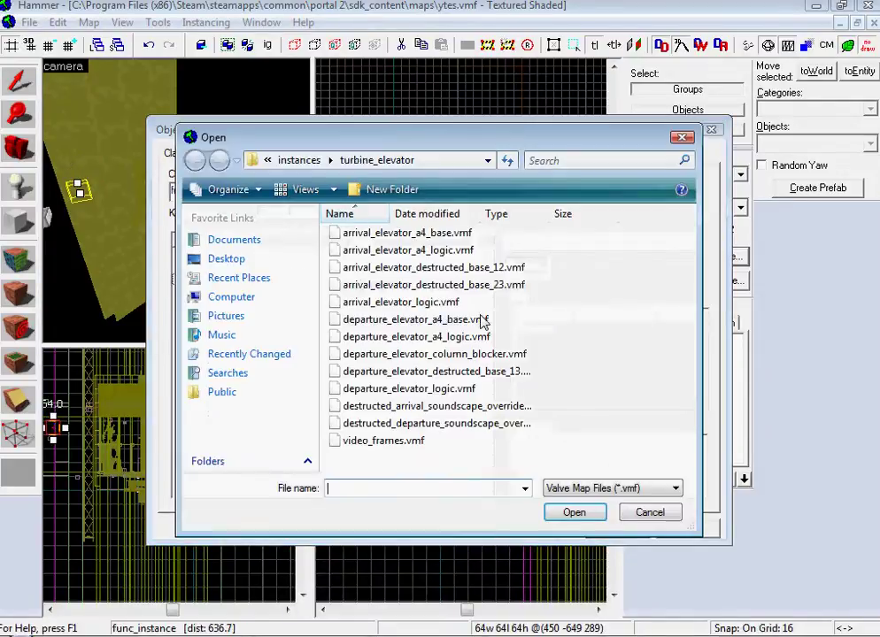
pyautogui.doubleClick(450, 324)
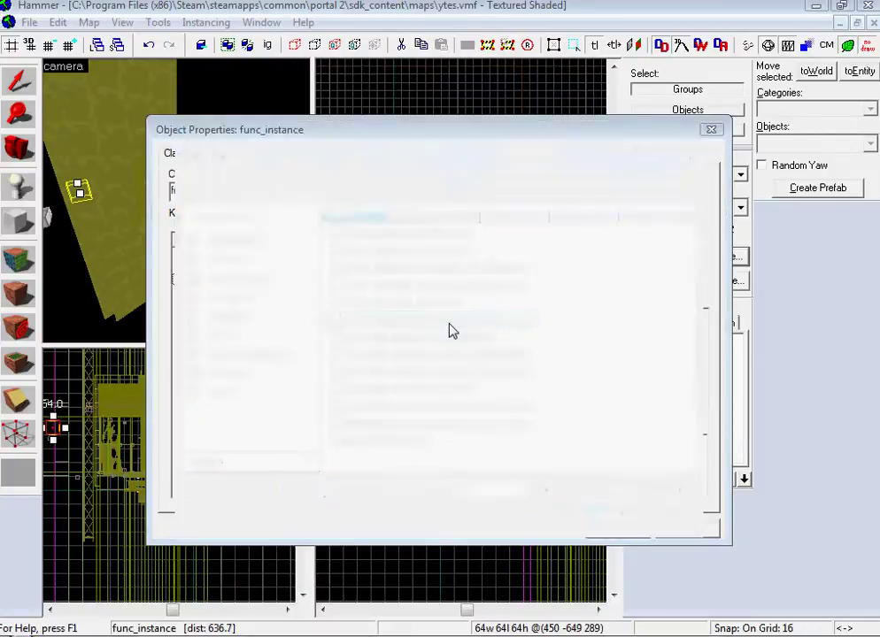
pyautogui.click(685, 527)
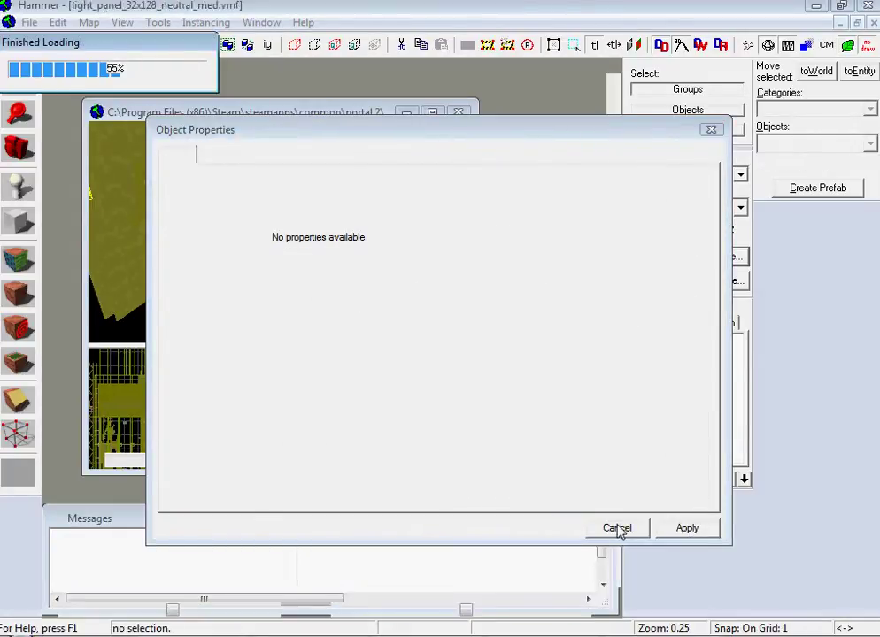
pyautogui.click(617, 527)
# - Move the departure elevator instance in the top view, clear of the arrival elevator, to about x 704, y -1664
pyautogui.scroll(-6, 177, 205)
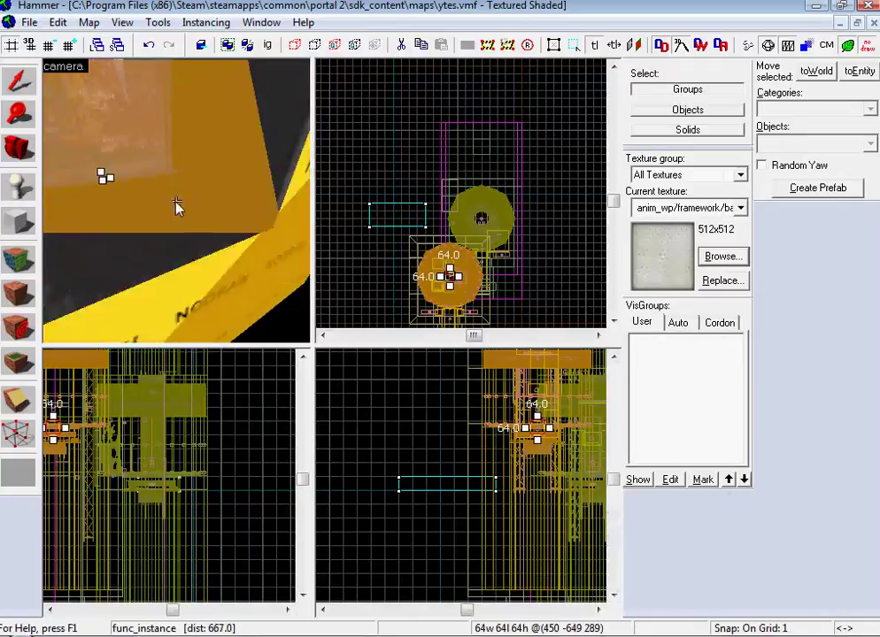
pyautogui.scroll(-3, 557, 312)
pyautogui.click(612, 324)
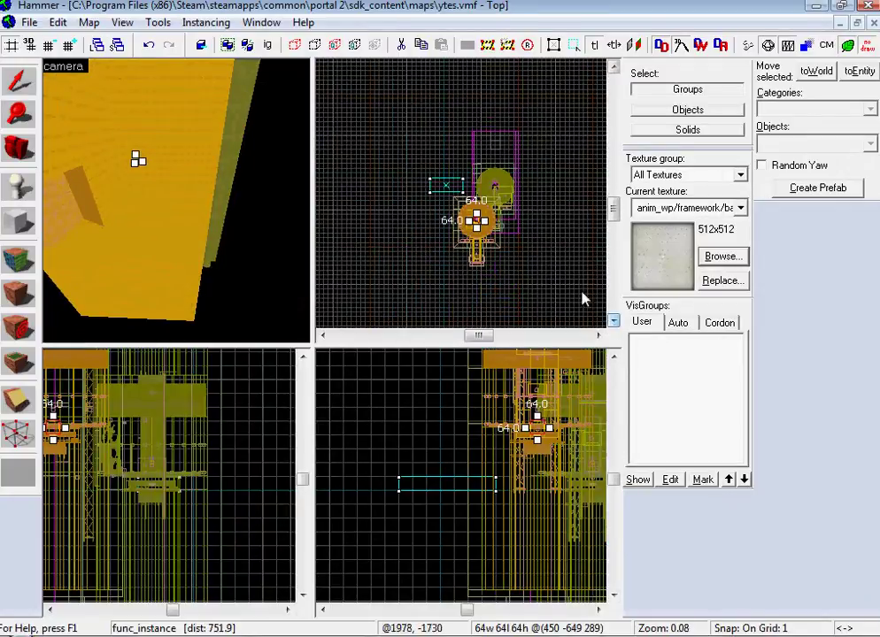
pyautogui.moveTo(479, 222); pyautogui.dragTo(497, 306)
pyautogui.scroll(-4, 572, 287)
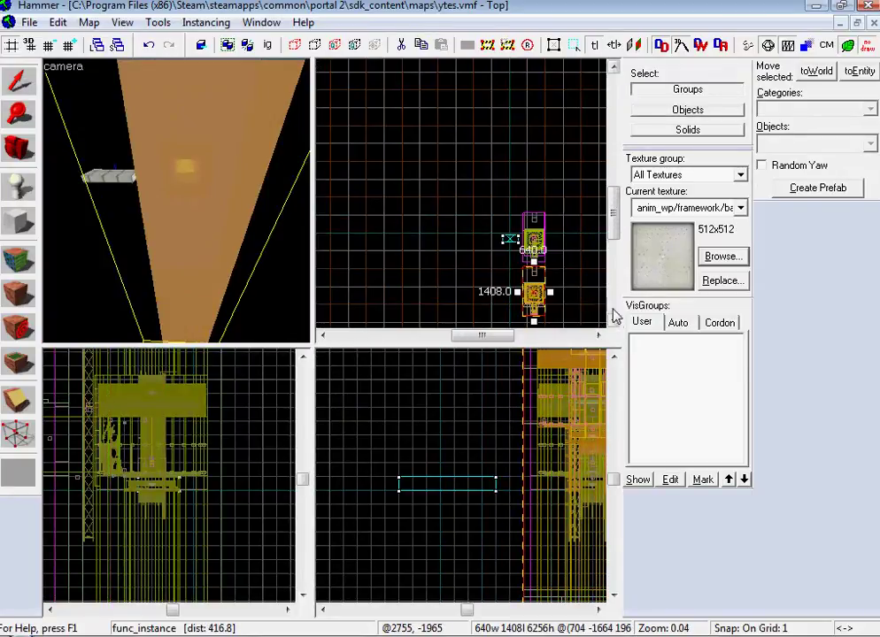
pyautogui.click(613, 320)
pyautogui.click(599, 336)
pyautogui.scroll(2, 529, 248)
pyautogui.scroll(4, 528, 254)
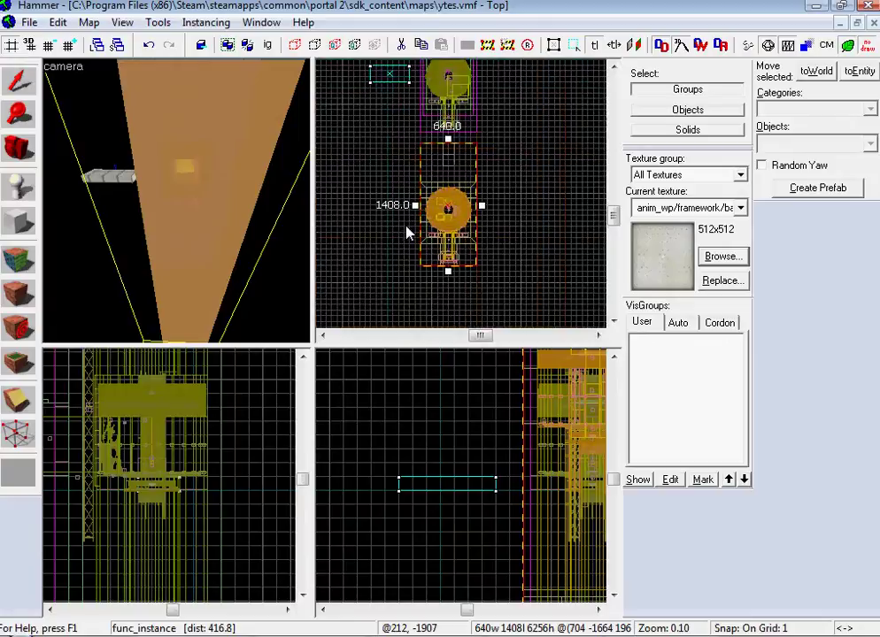
# - Rotate the departure elevator 180 degrees about Z and move it toward the arrival elevator, to about y -1536
pyautogui.hotkey('ctrl', 'm')
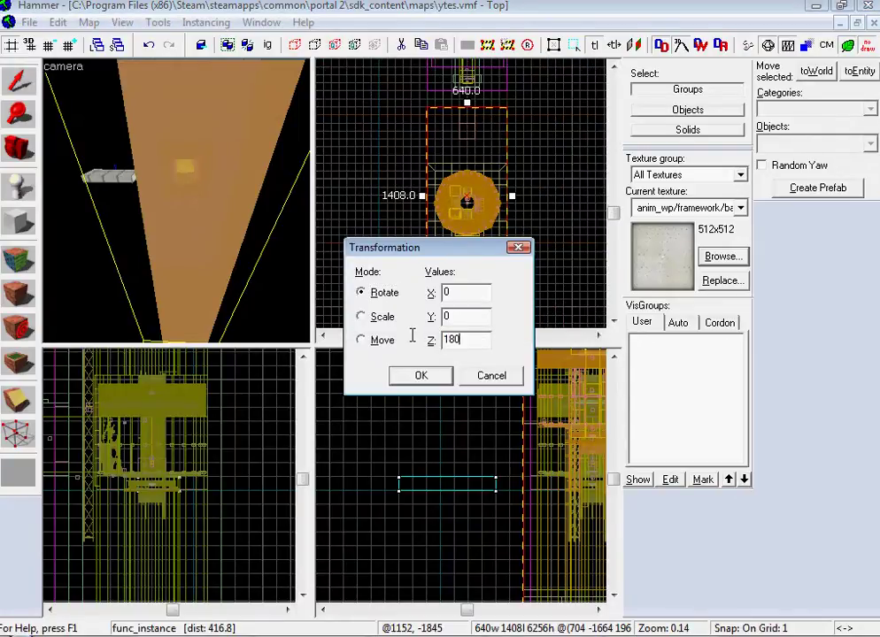
pyautogui.press('Return')
pyautogui.moveTo(484, 174); pyautogui.dragTo(444, 157)
# - Lower the departure elevator in the front view to line its corridor up with the arrival elevator's corridor
pyautogui.press('s')
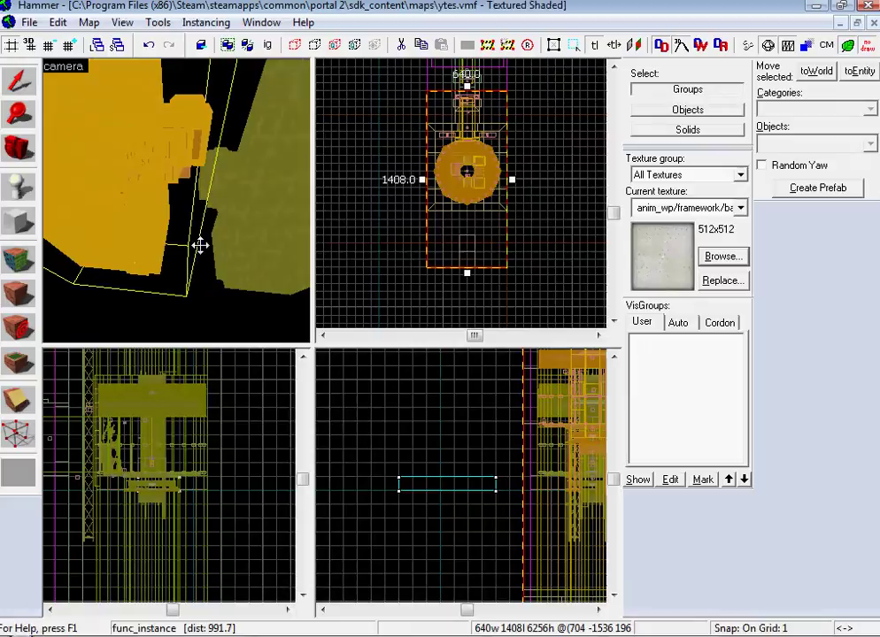
pyautogui.click(50, 610)
pyautogui.click(50, 610)
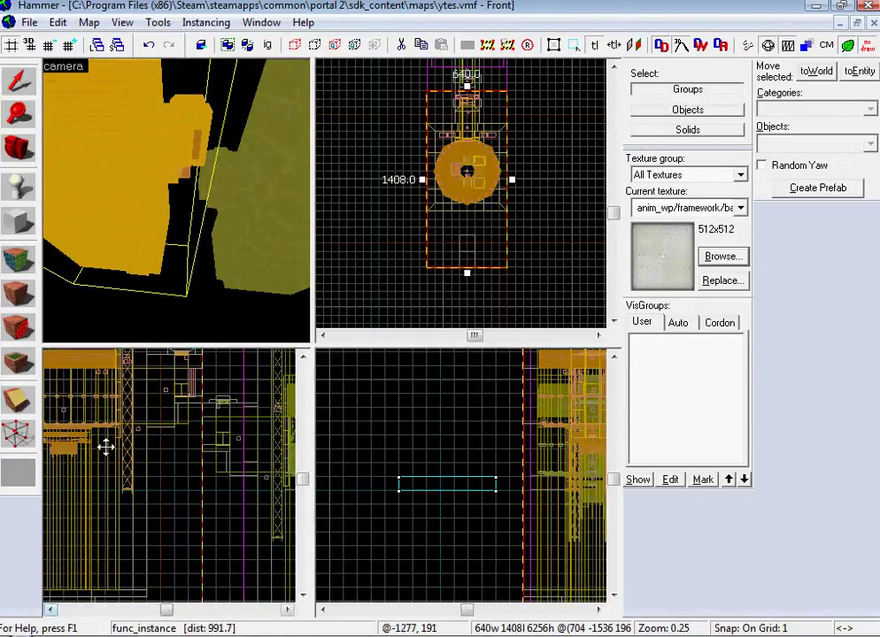
pyautogui.moveTo(109, 435); pyautogui.dragTo(112, 482)
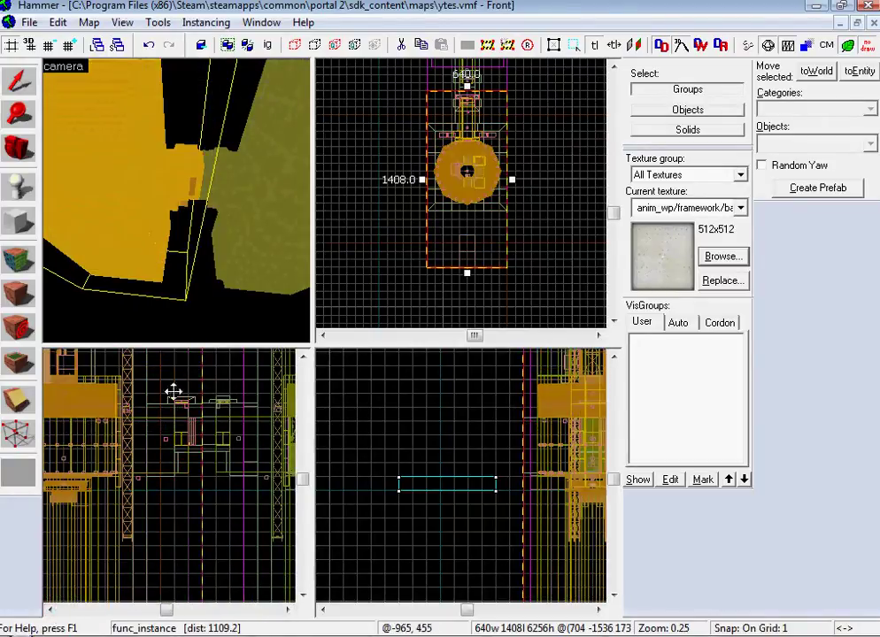
pyautogui.press('z')
pyautogui.press('w')
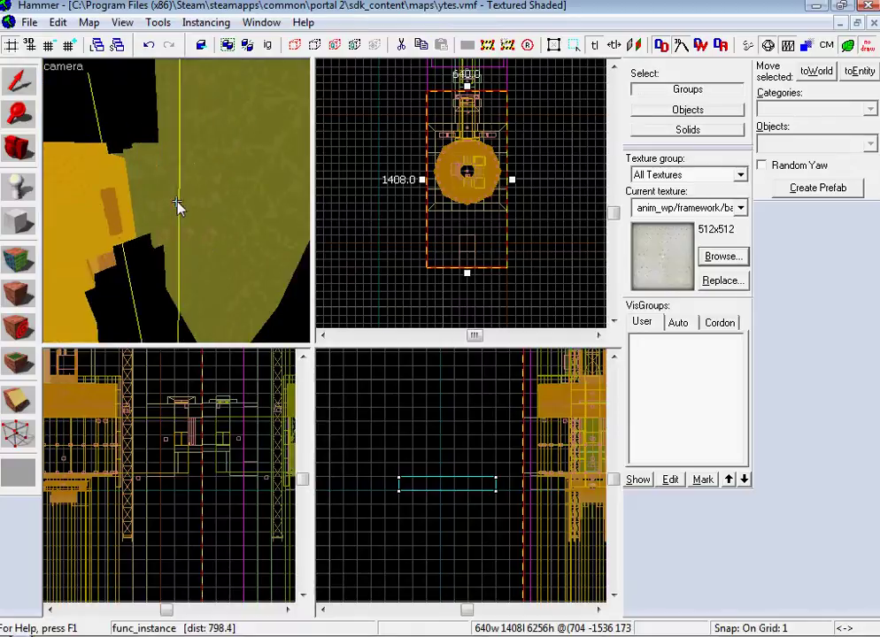
pyautogui.press('z')
# - Duplicate the departure elevator instance in the top view and undo its sideways shift to keep the original position
pyautogui.click(615, 67)
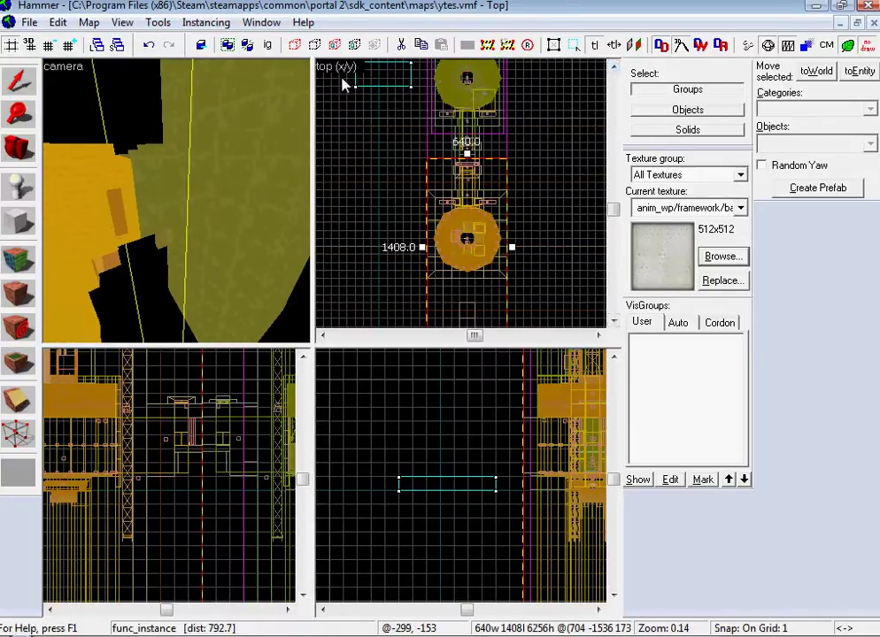
pyautogui.moveTo(468, 246); pyautogui.dragTo(477, 246)
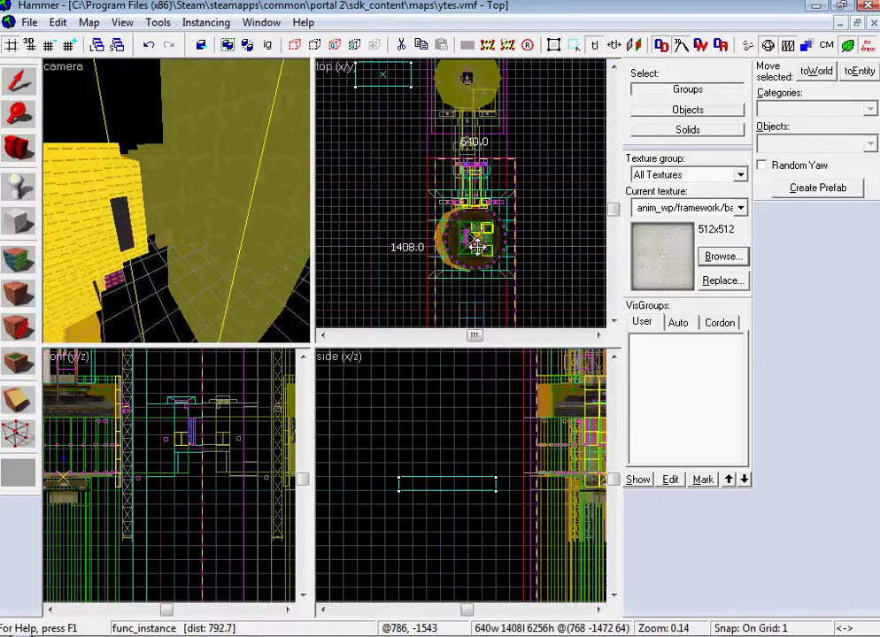
pyautogui.hotkey('ctrl', 'z')
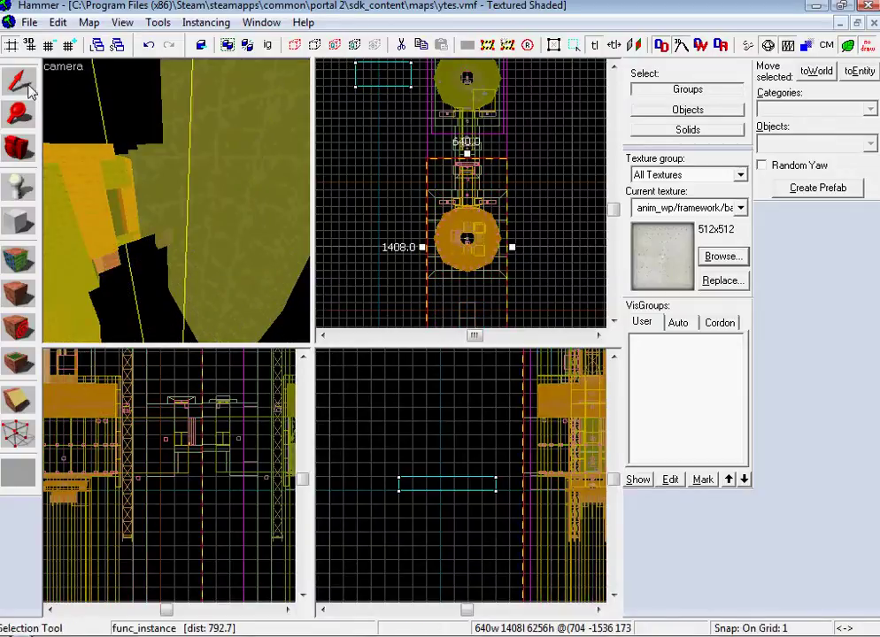
pyautogui.press('z')
pyautogui.press('z')
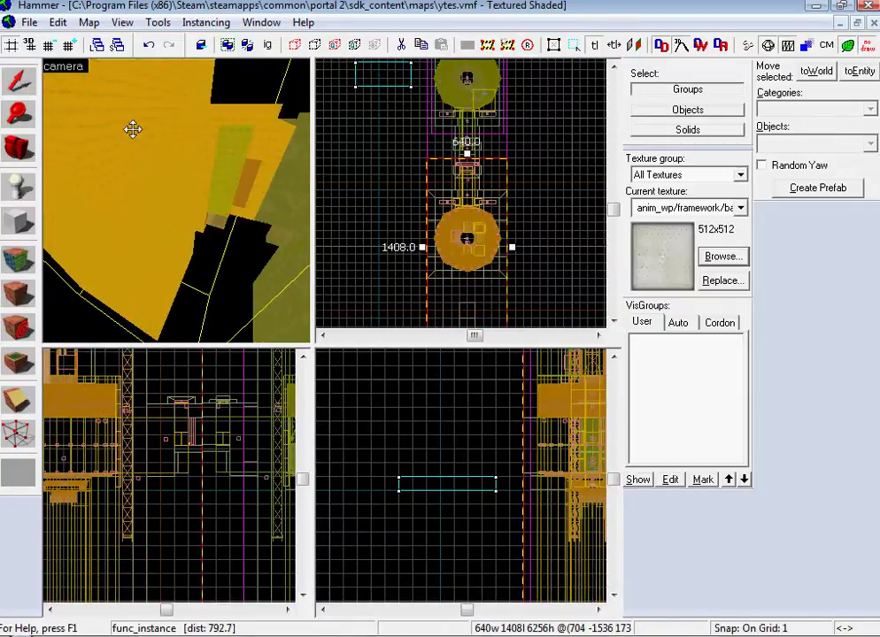
# - Set the duplicated departure instance's VMF file to departure_elevator_a4_logic.vmf, apply it and close the properties
pyautogui.hotkey('alt', 'Return')
pyautogui.click(527, 266)
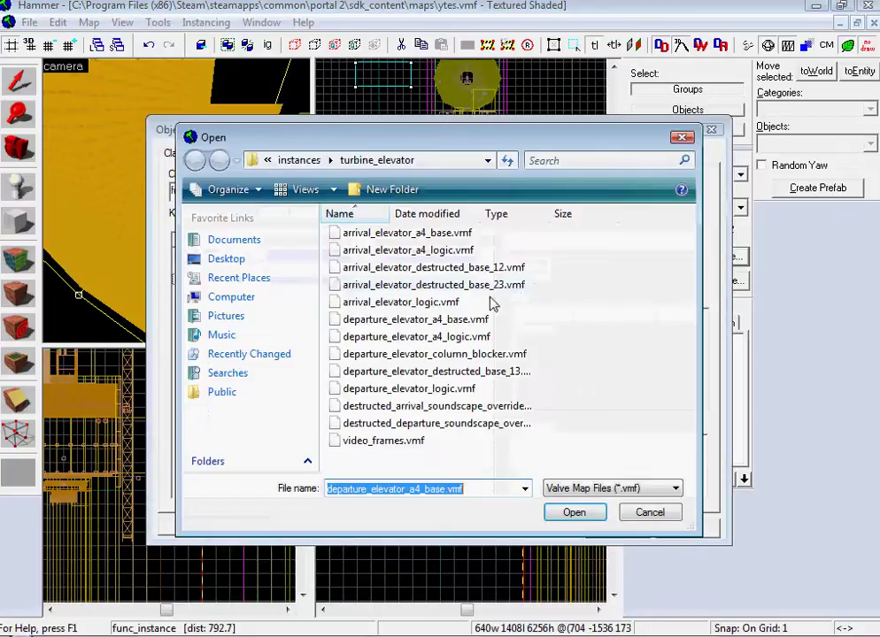
pyautogui.doubleClick(456, 339)
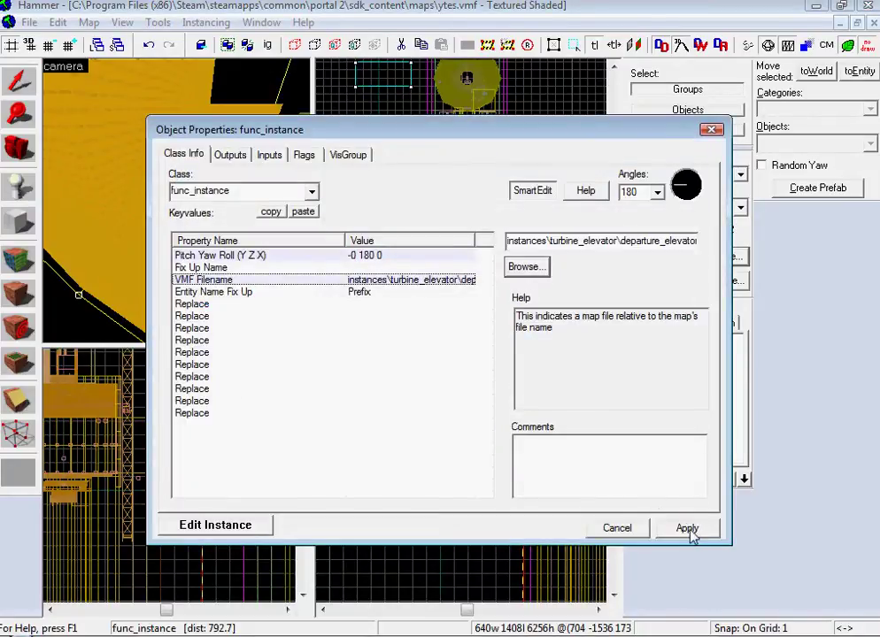
pyautogui.moveTo(636, 246); pyautogui.dragTo(750, 251)
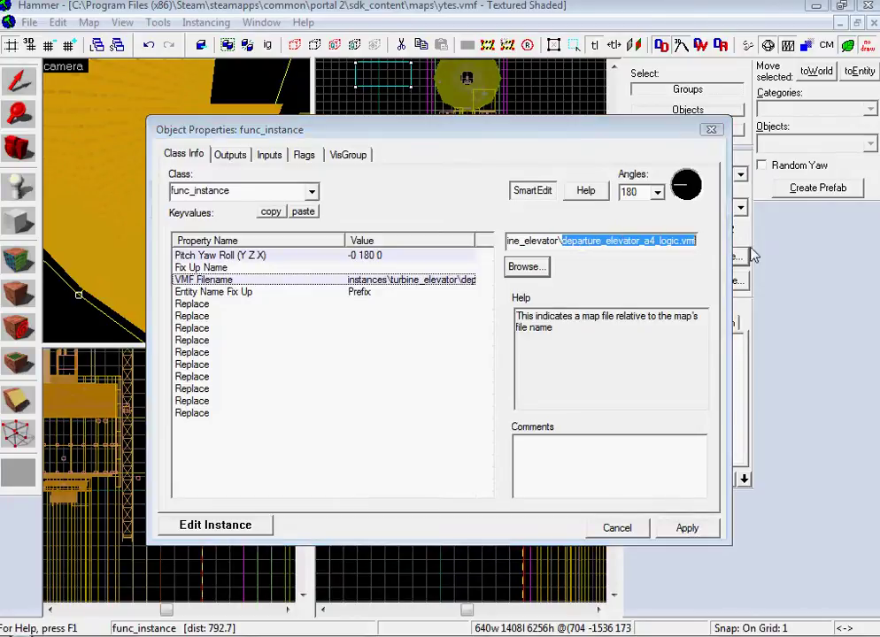
pyautogui.click(708, 528)
pyautogui.click(627, 533)
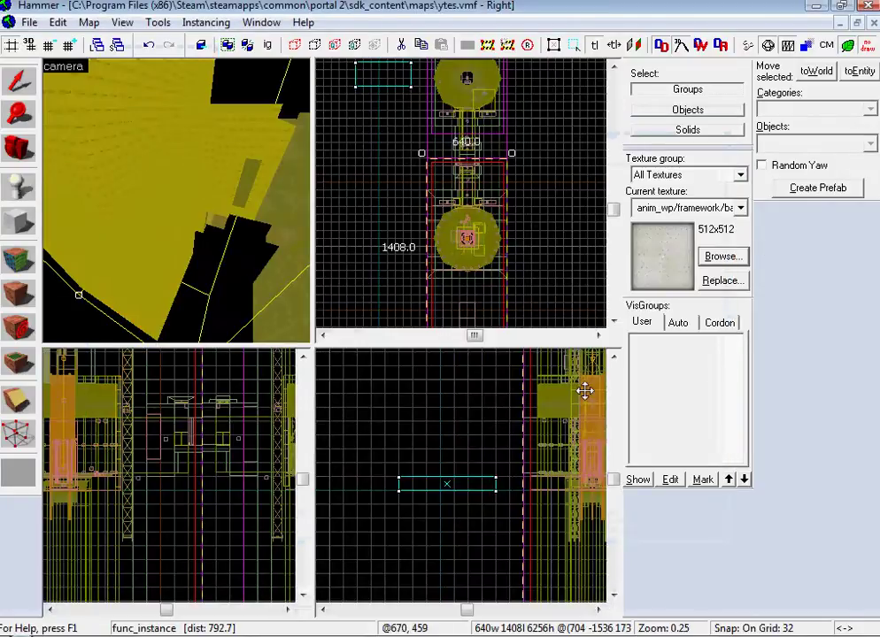
# - Place another entity beside the arrival elevator at about (1097, -454, 565) and change its class to func_instance
pyautogui.press('z')
pyautogui.press('s')
pyautogui.press('s')
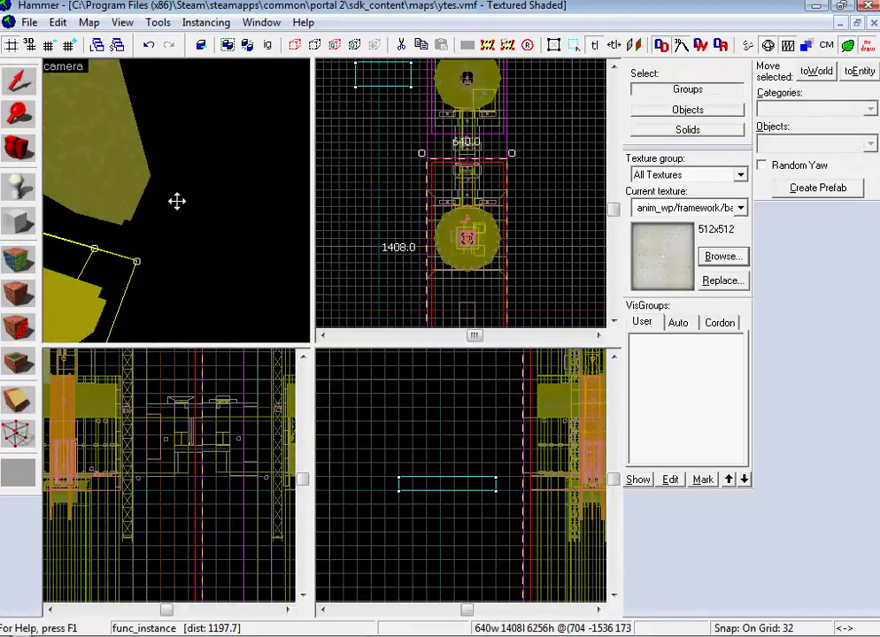
pyautogui.press('w')
pyautogui.press('s')
pyautogui.press('w')
pyautogui.click(18, 183)
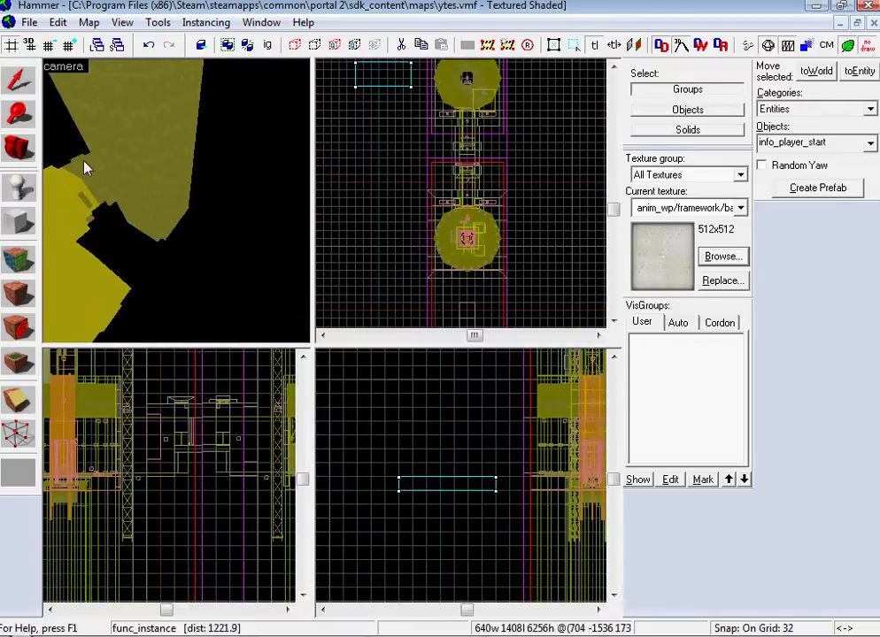
pyautogui.click(164, 133)
pyautogui.click(18, 80)
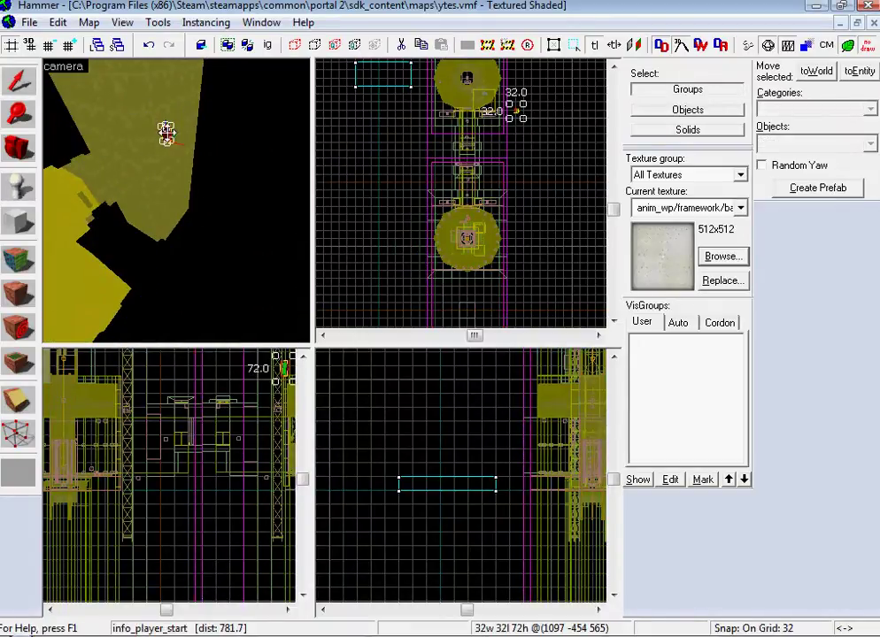
pyautogui.doubleClick(166, 141)
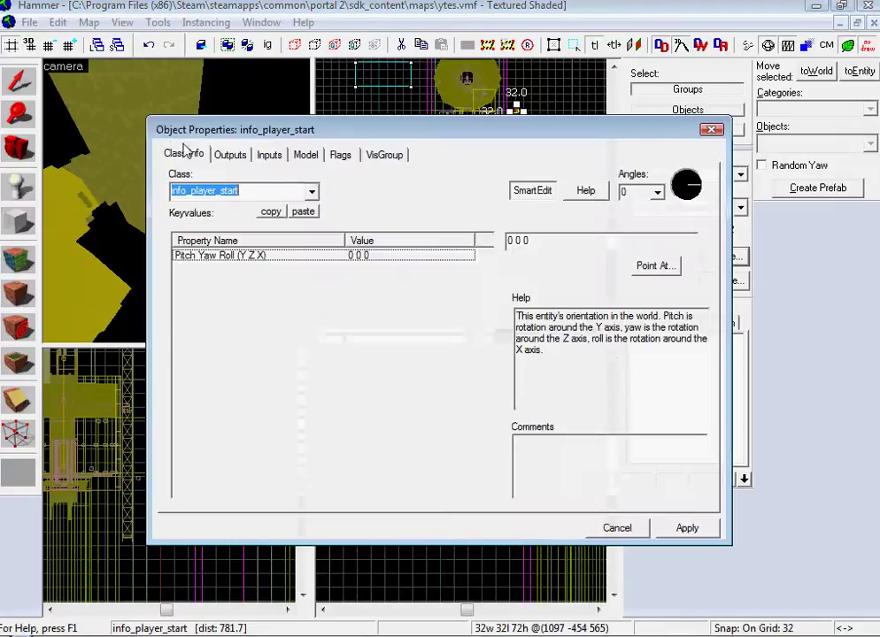
pyautogui.write('func')
pyautogui.click(255, 210)
pyautogui.click(690, 527)
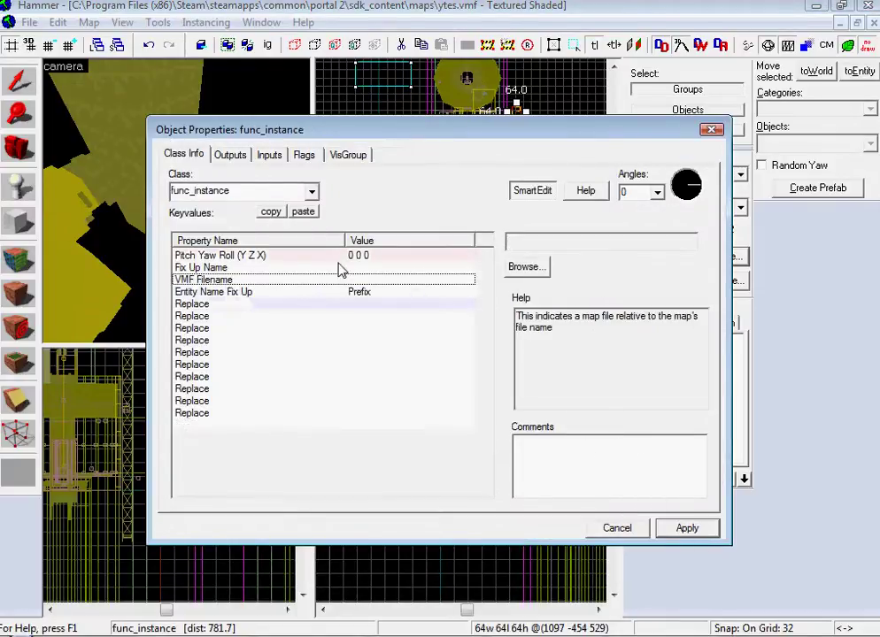
# - Set the new instance's VMF file to arrival_departure_transition_ents.vmf from instances/transitions, apply it and close the properties
pyautogui.doubleClick(323, 280)
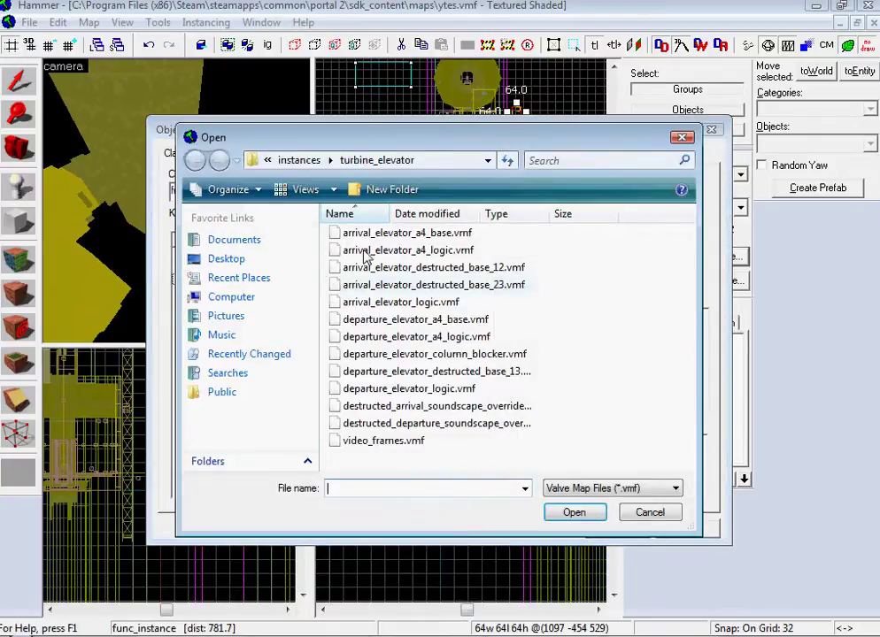
pyautogui.click(307, 157)
pyautogui.doubleClick(454, 323)
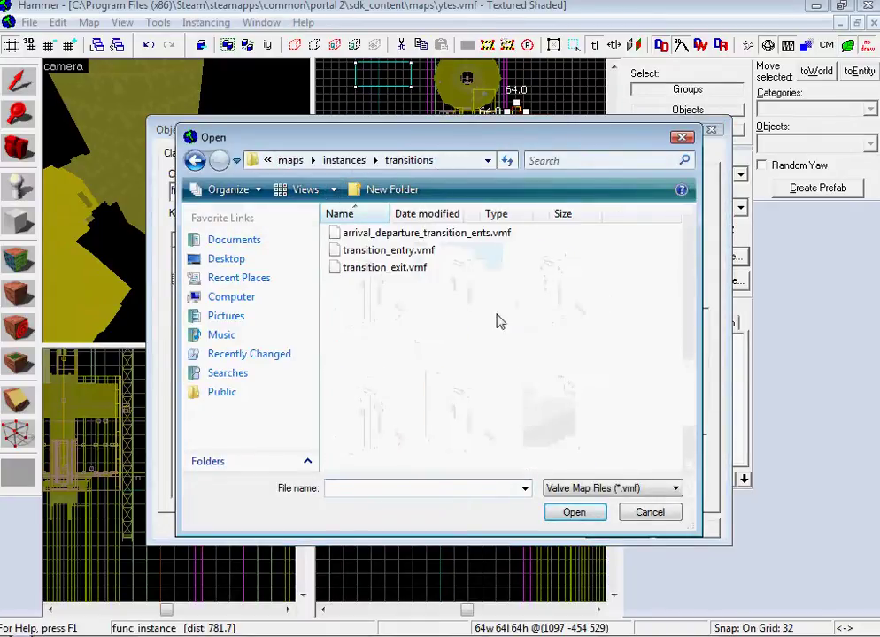
pyautogui.click(395, 235)
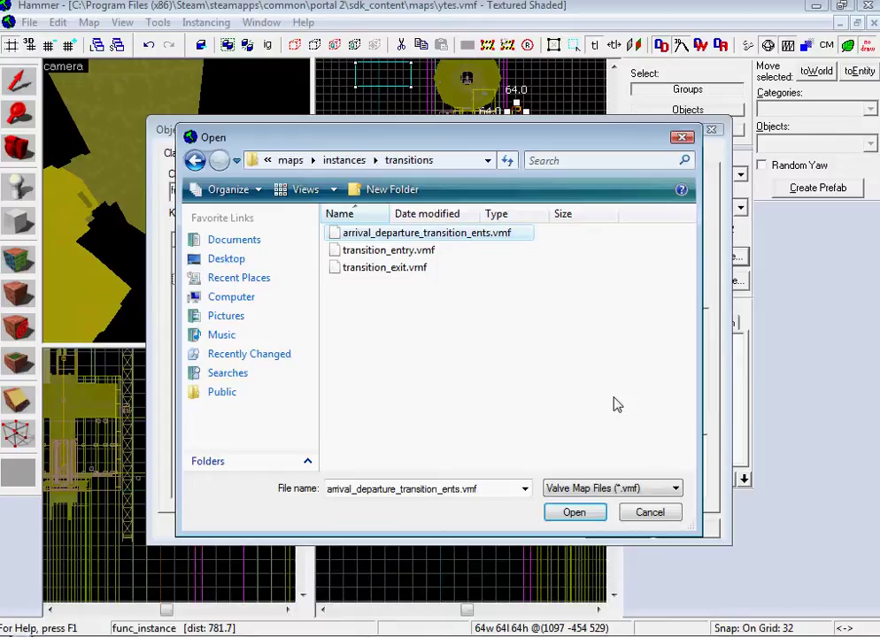
pyautogui.click(604, 511)
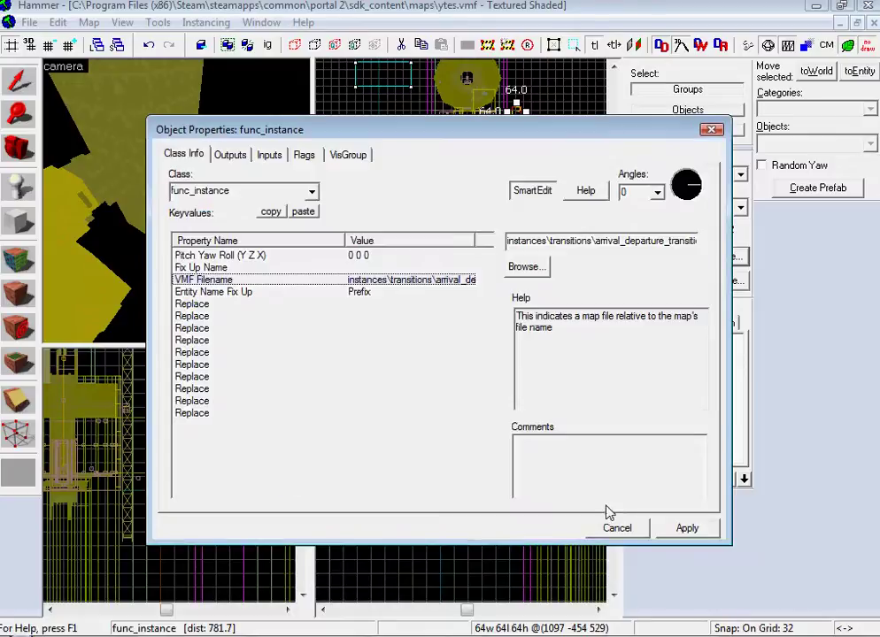
pyautogui.click(689, 528)
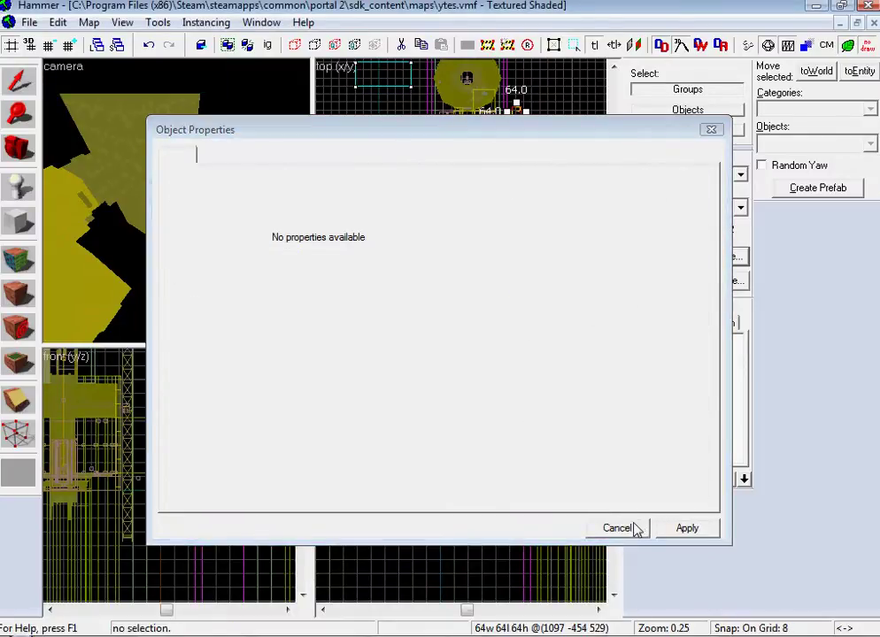
pyautogui.click(620, 528)
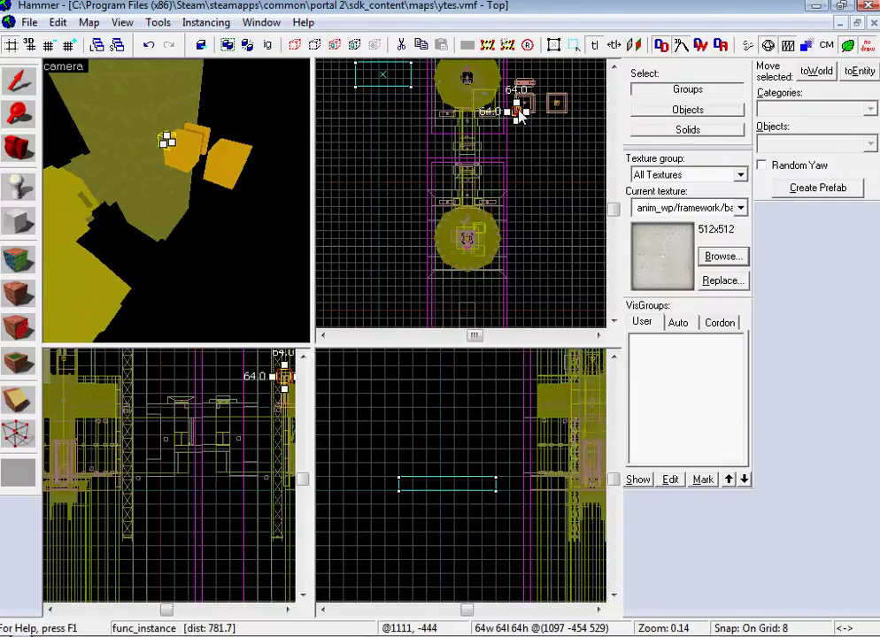
# - Move the transition entities instance in the top view to about (1600, -968), clear of the elevators
pyautogui.moveTo(519, 111); pyautogui.dragTo(557, 191)
pyautogui.press('z')
pyautogui.press('s')
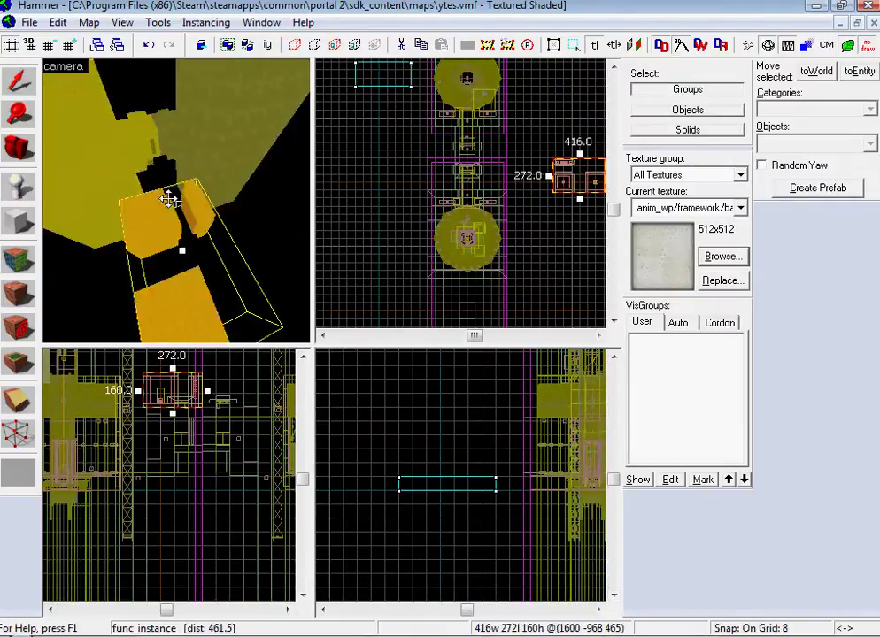
# - Examine the $arrival_video and $departure_video replacement parameters of the transition instance, then close its properties without changes
pyautogui.press('w')
pyautogui.press('z')
pyautogui.doubleClick(179, 196)
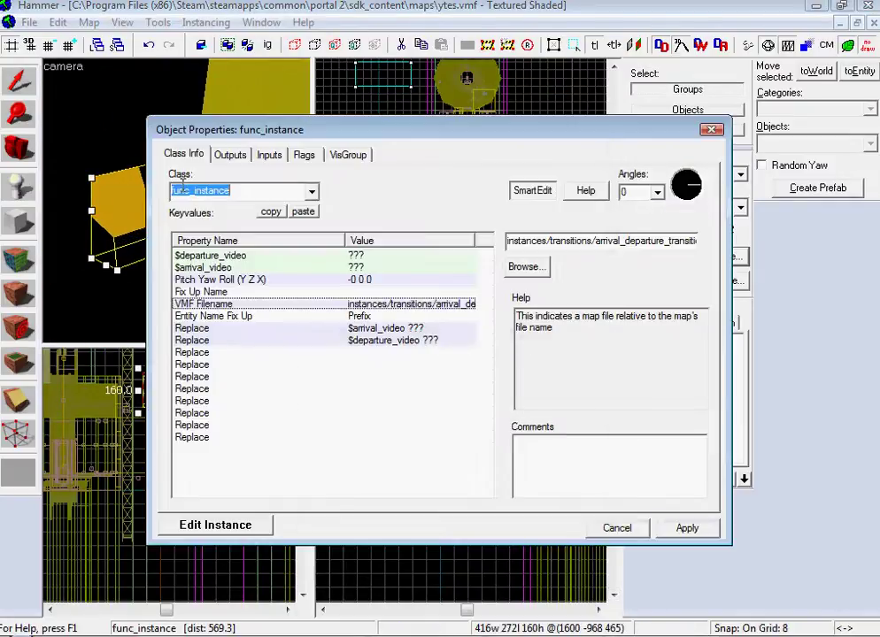
pyautogui.click(389, 329)
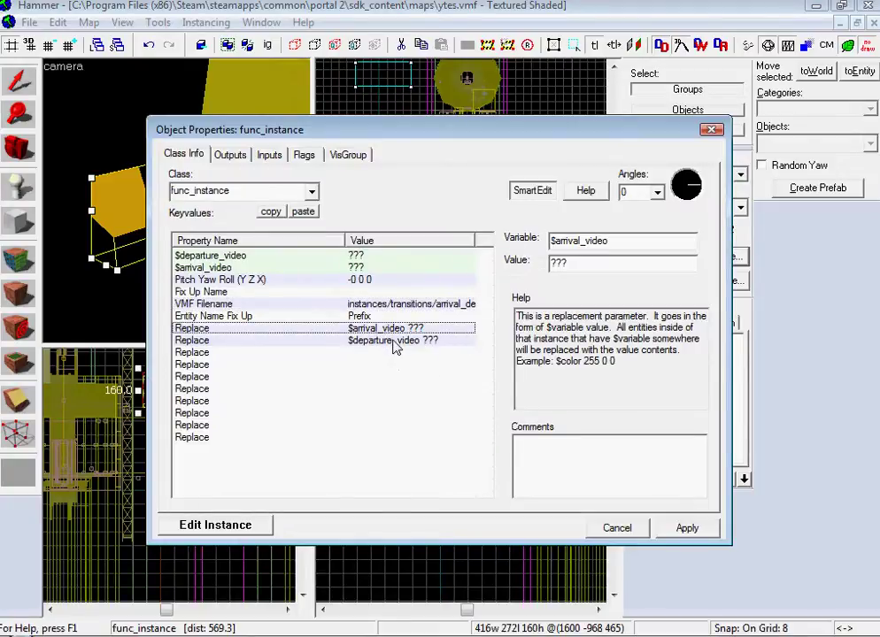
pyautogui.click(395, 341)
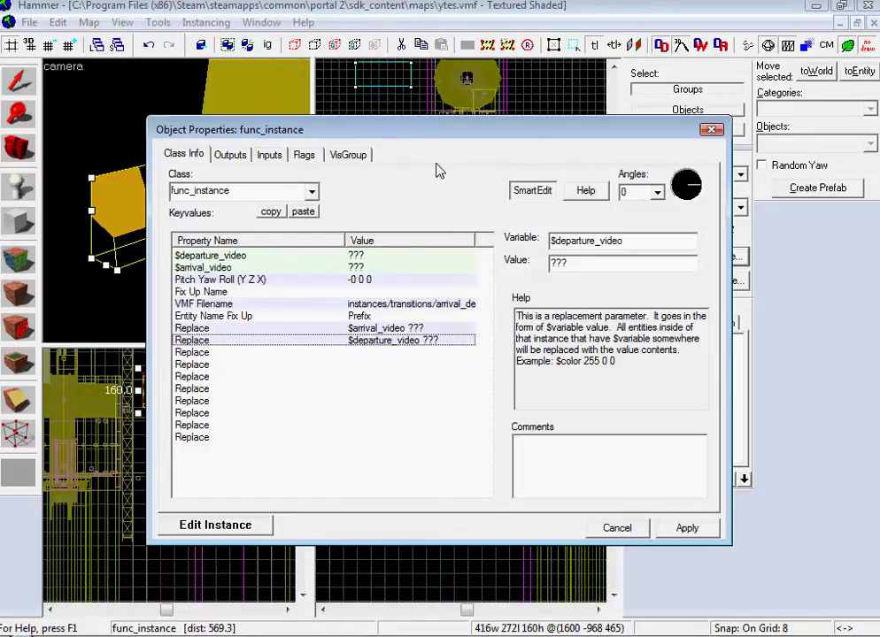
pyautogui.click(626, 532)
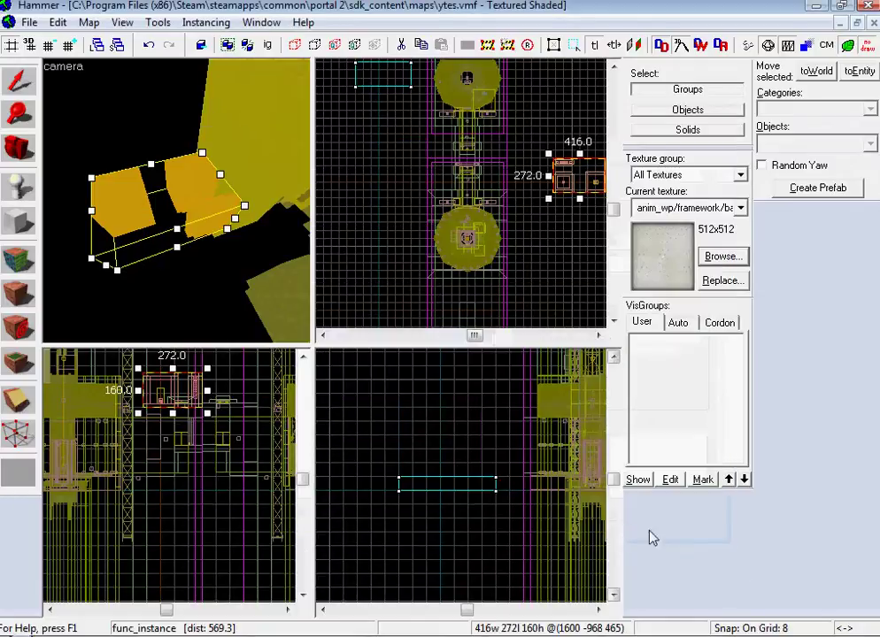
# - Compile and run the map with BSP, VIS and RAD all set to Normal
pyautogui.press('z')
pyautogui.press('w')
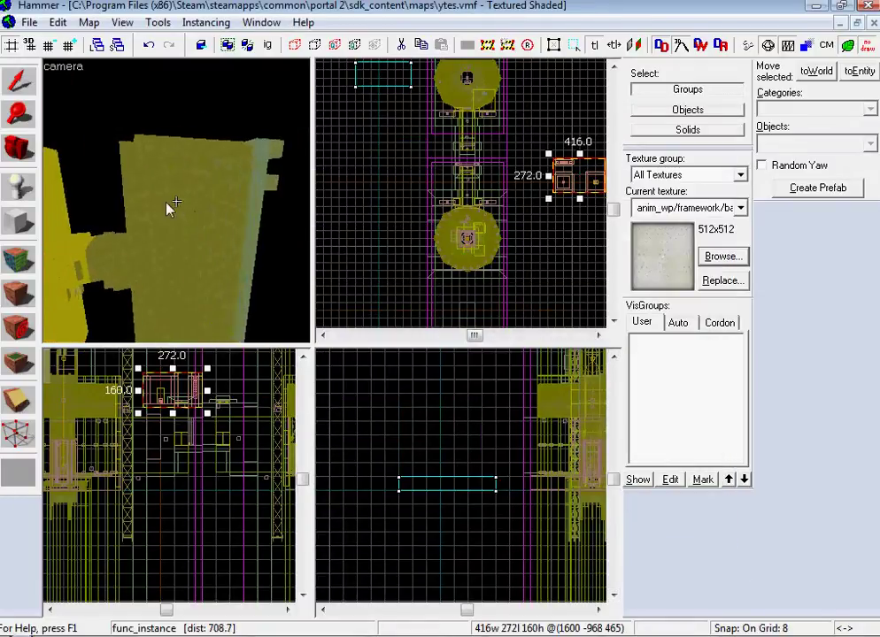
pyautogui.press('F9')
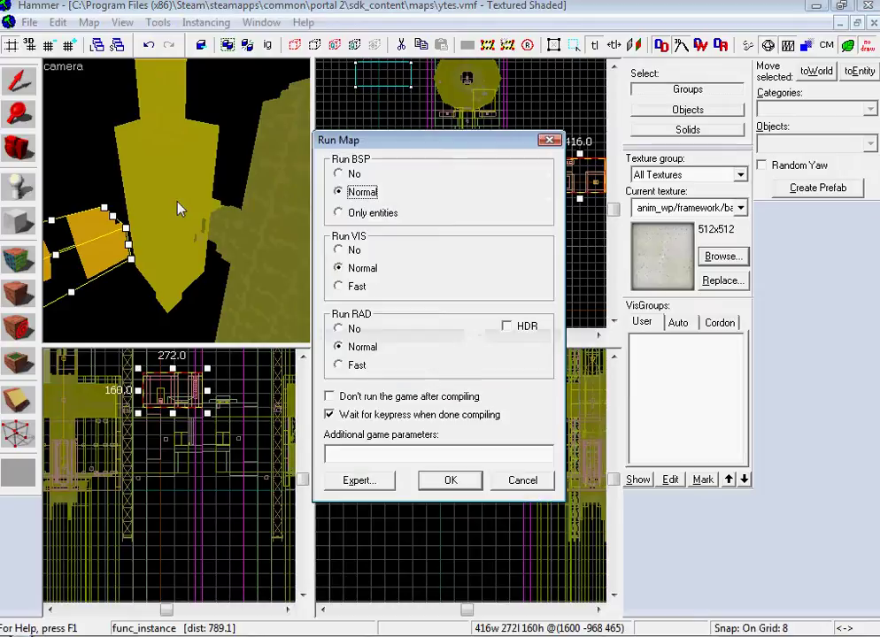
pyautogui.press('Return')
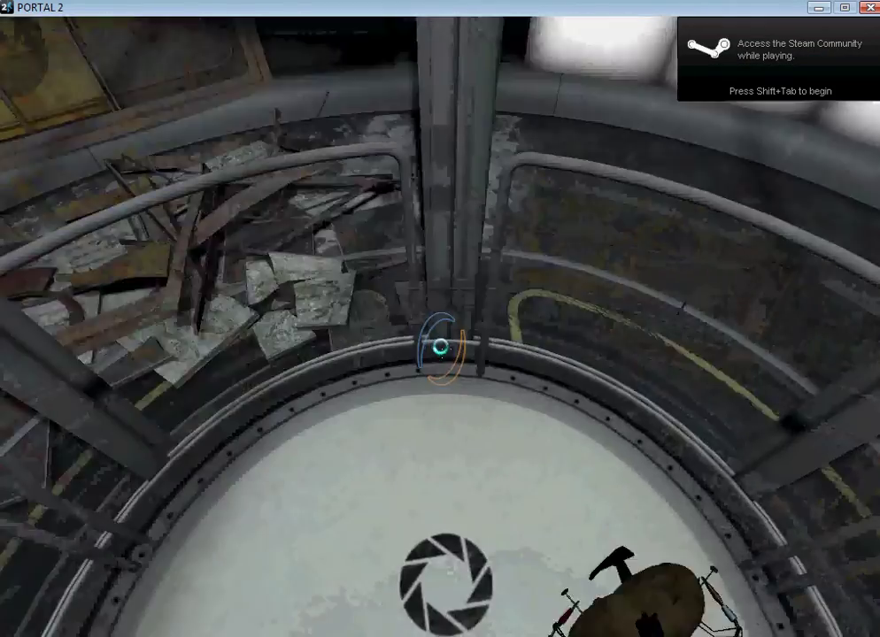
# - Test the map in Portal 2 by walking from the arrival elevator through the corridor into the departure elevator, then pause and leave the game
pyautogui.press('w')
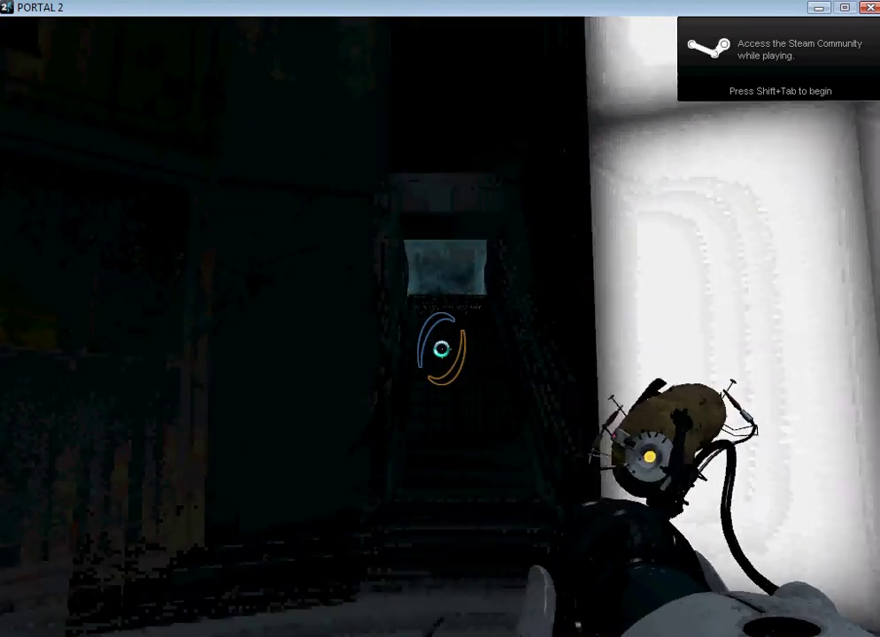
pyautogui.press('w')
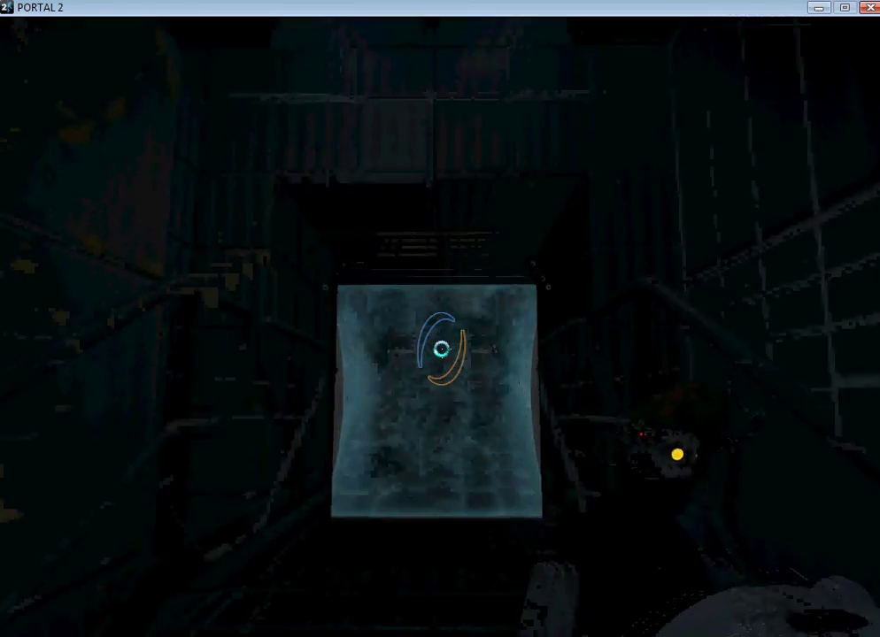
pyautogui.press('w')
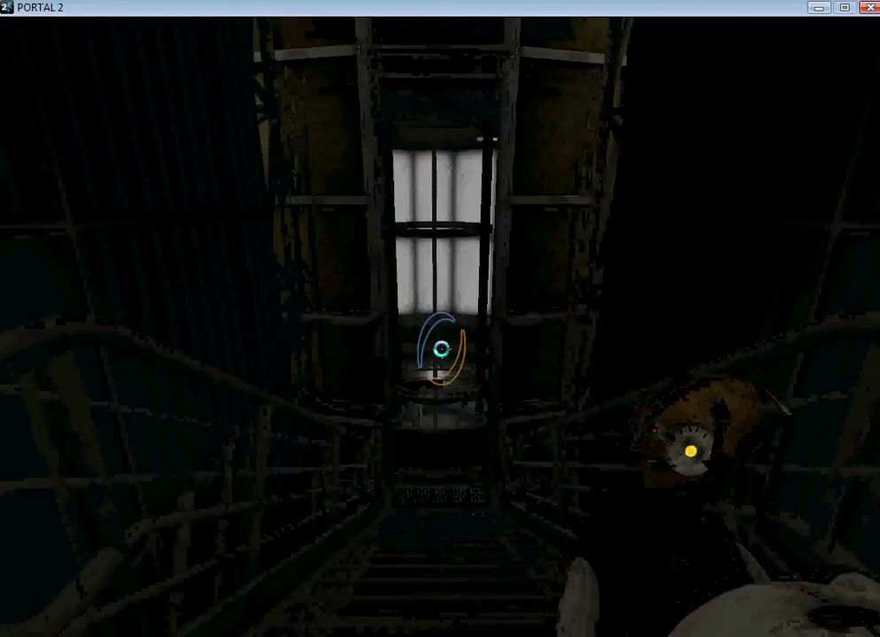
pyautogui.press('w')
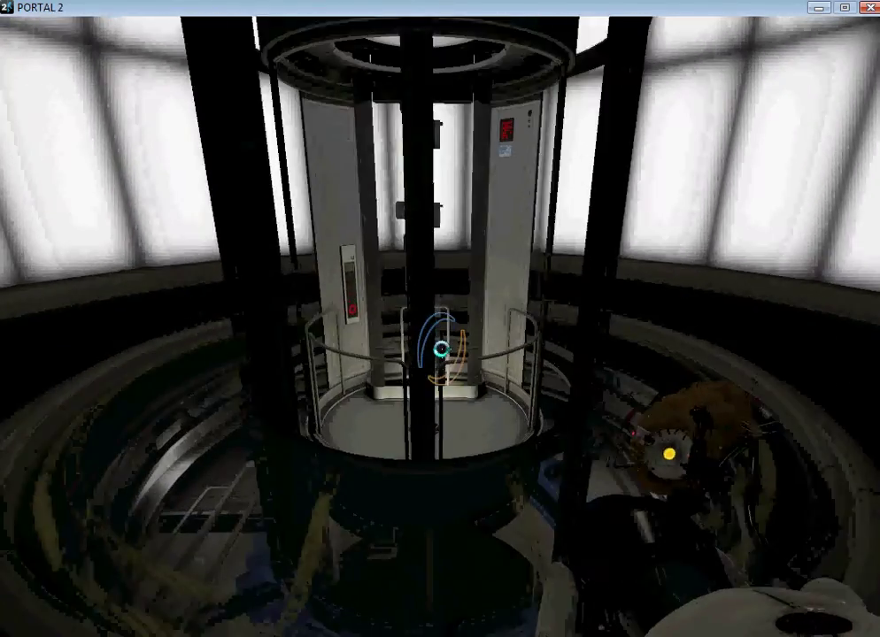
pyautogui.press('Escape')
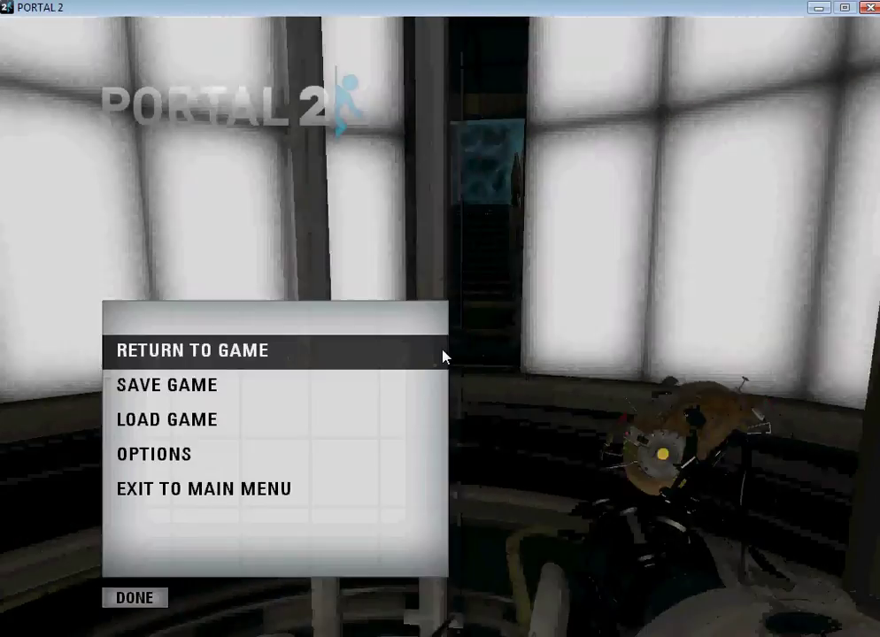
pyautogui.hotkey('alt', 'Tab')
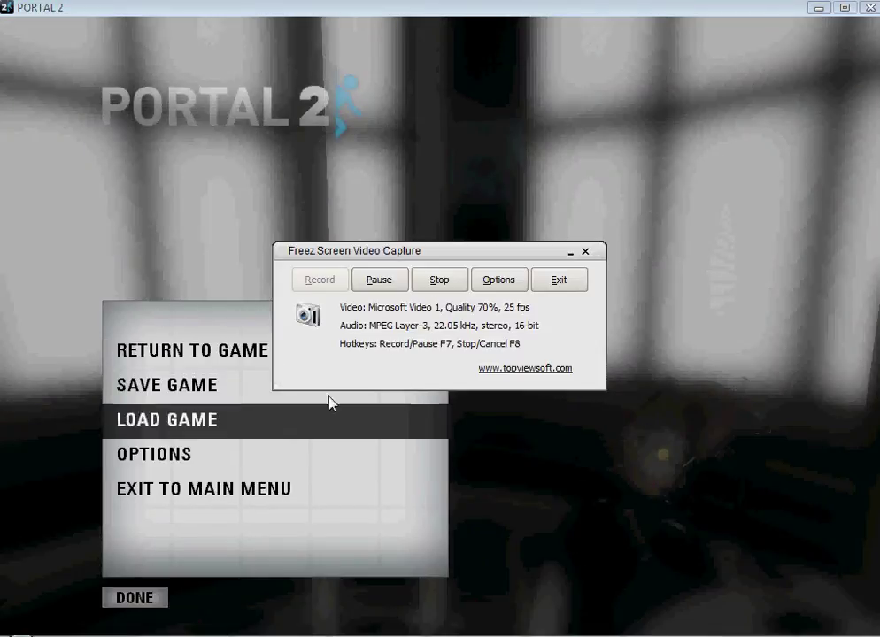